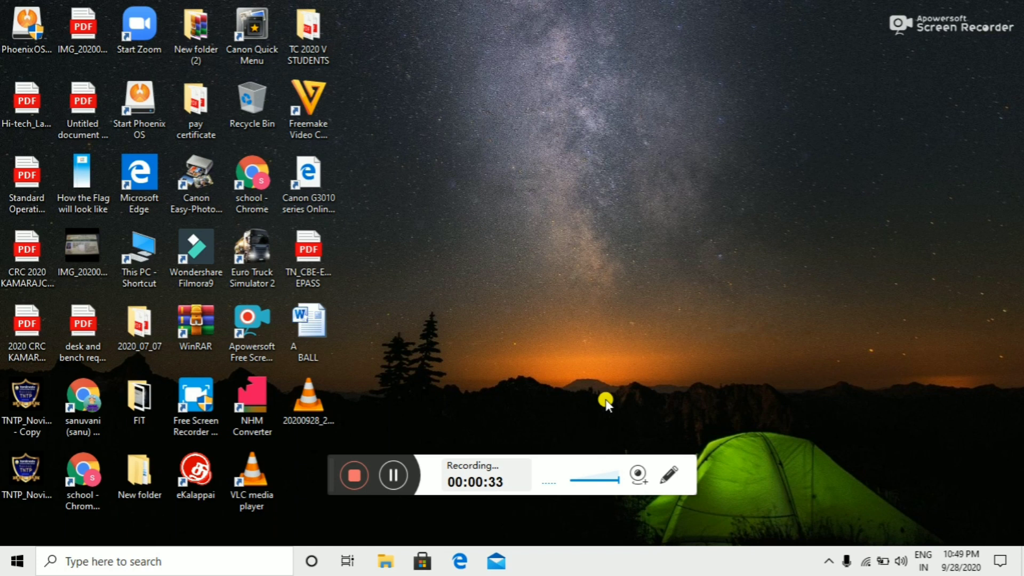
Open the "A BALL" Word document from the desktop and dismiss the Office activation wizard
drag(391, 470, 118, 566)
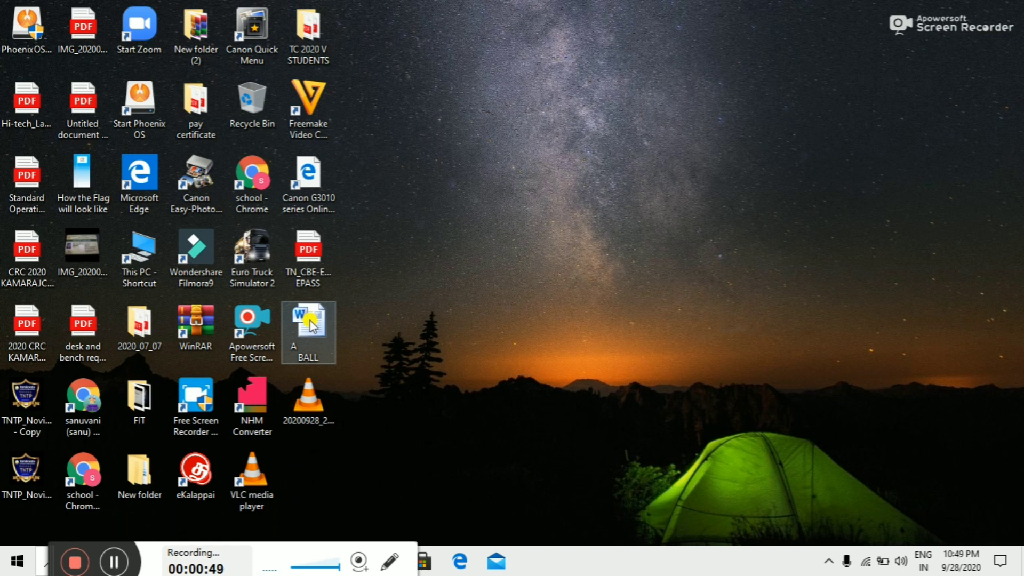
double_click(297, 310)
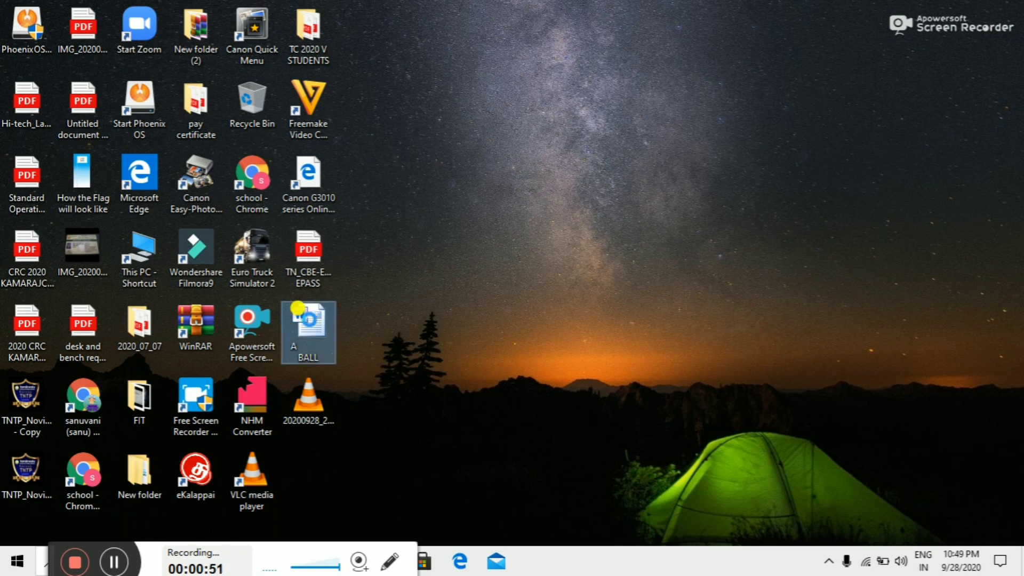
right_click(297, 309)
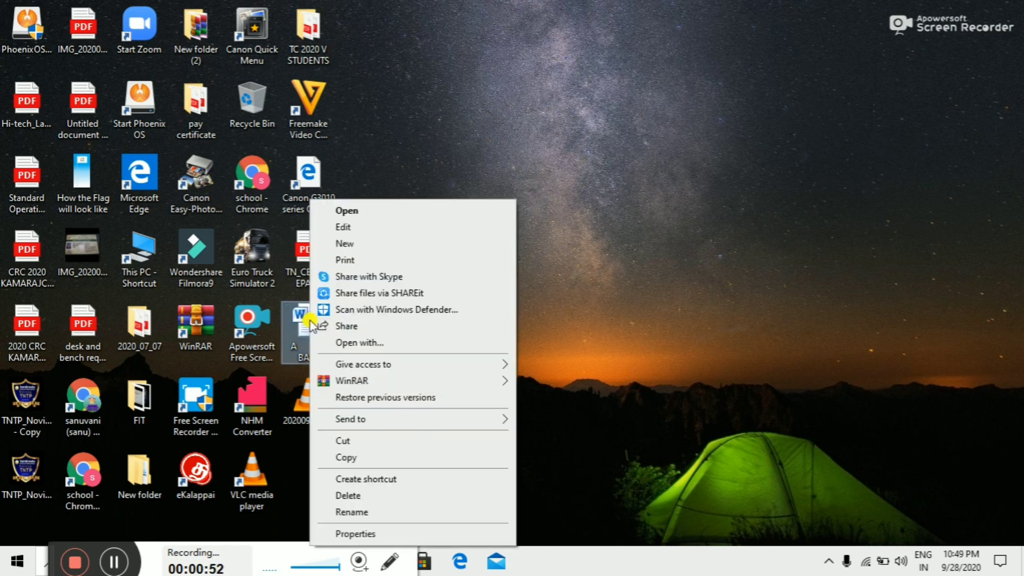
click(342, 210)
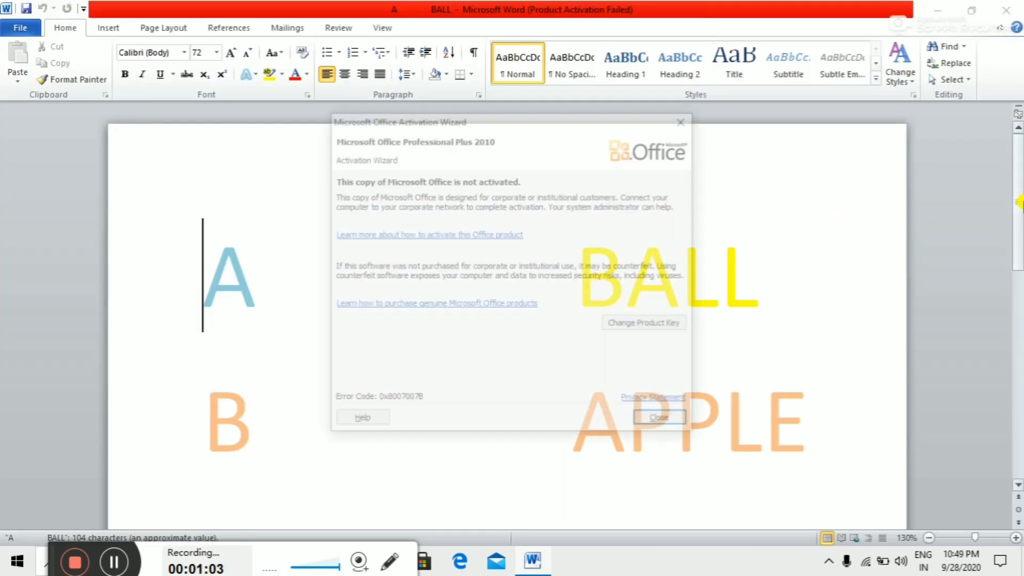
click(666, 423)
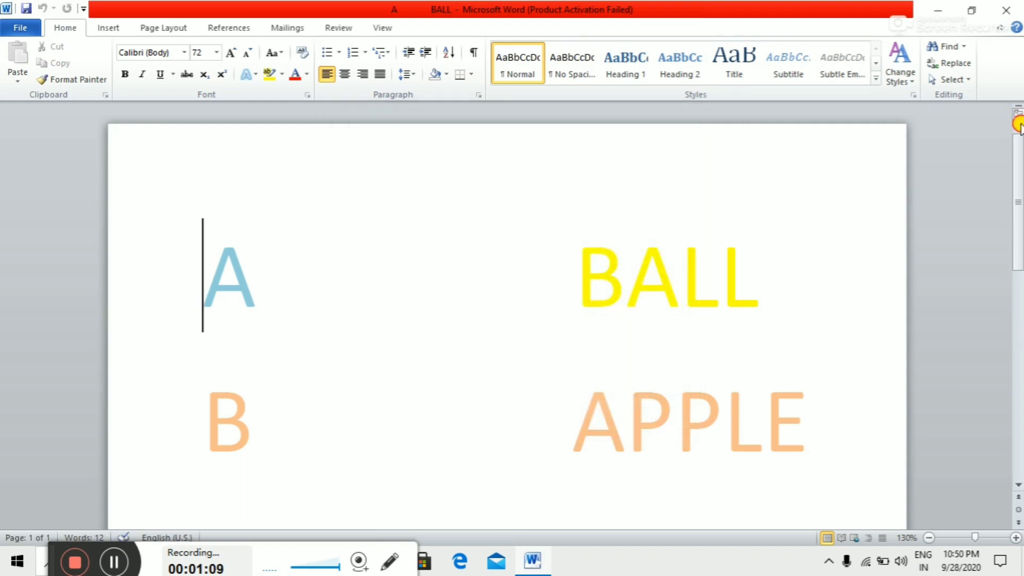
Look through the letters and matching words in the worksheet document from start to end and back
drag(1019, 195, 1019, 370)
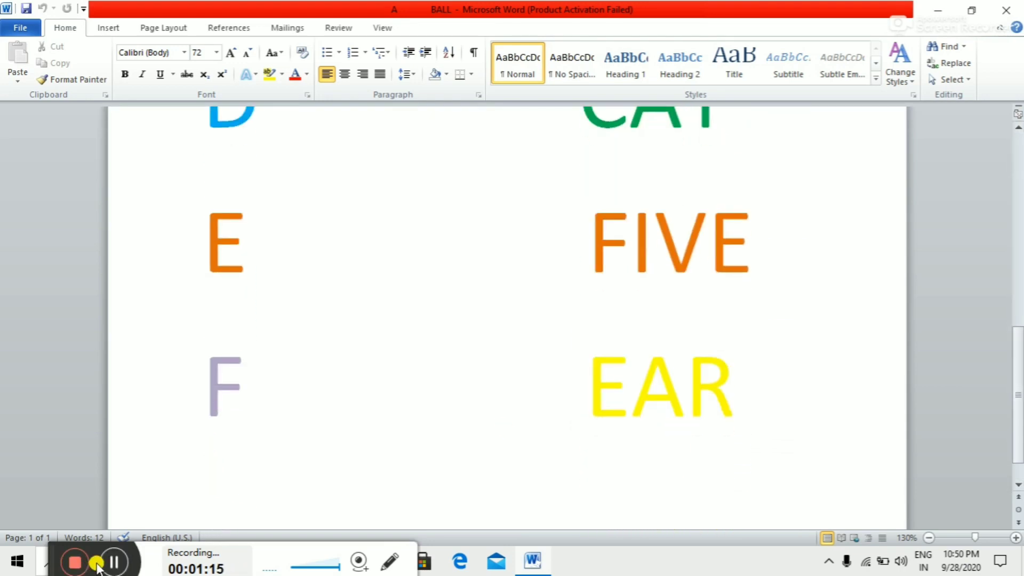
click(118, 562)
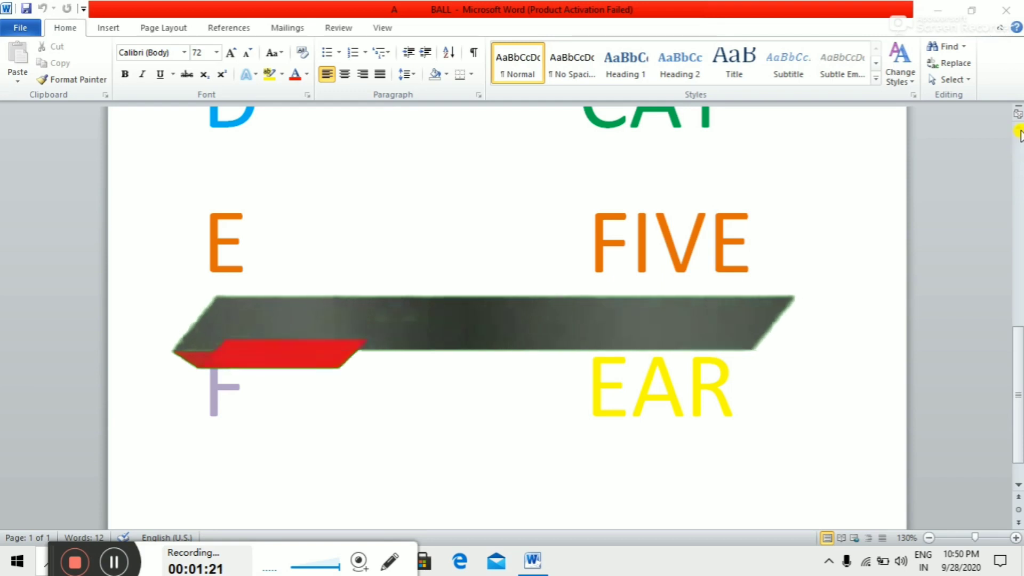
scroll(1019, 136, up, 2)
scroll(1019, 136, up, 4)
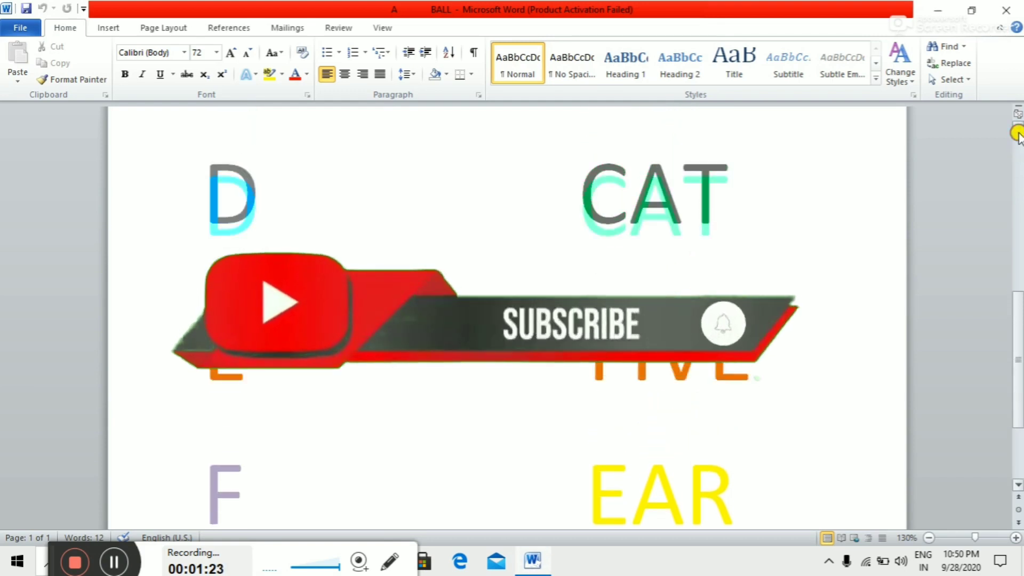
scroll(1018, 136, up, 3)
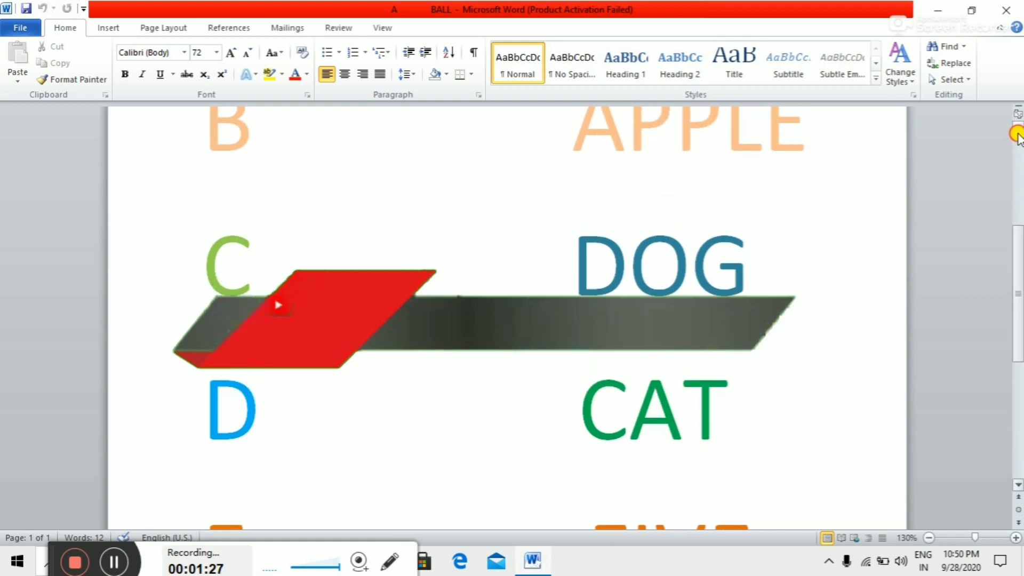
scroll(1019, 136, up, 8)
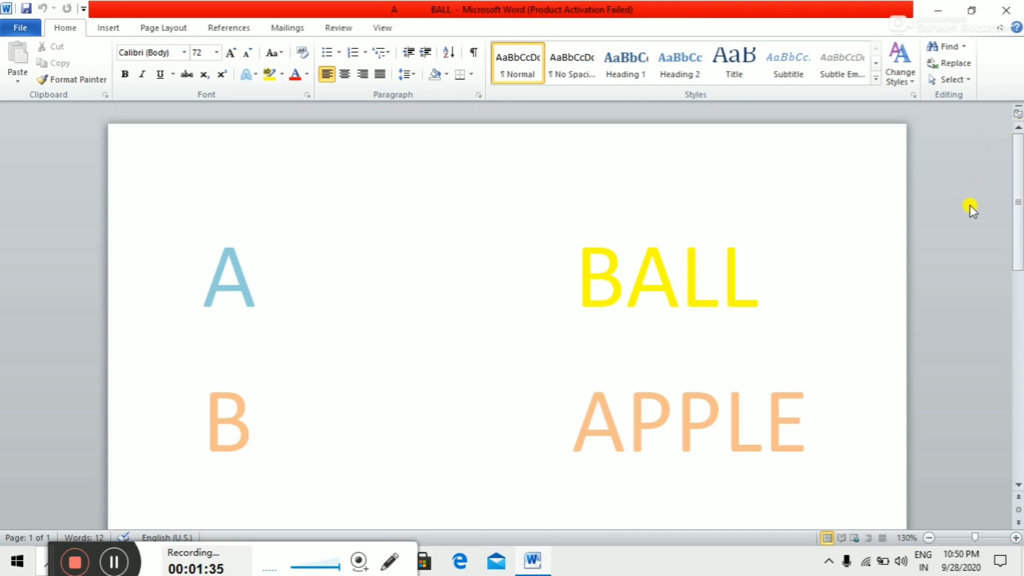
Minimize the Word document and open Chrome from the desktop shortcut of the personal profile
click(938, 10)
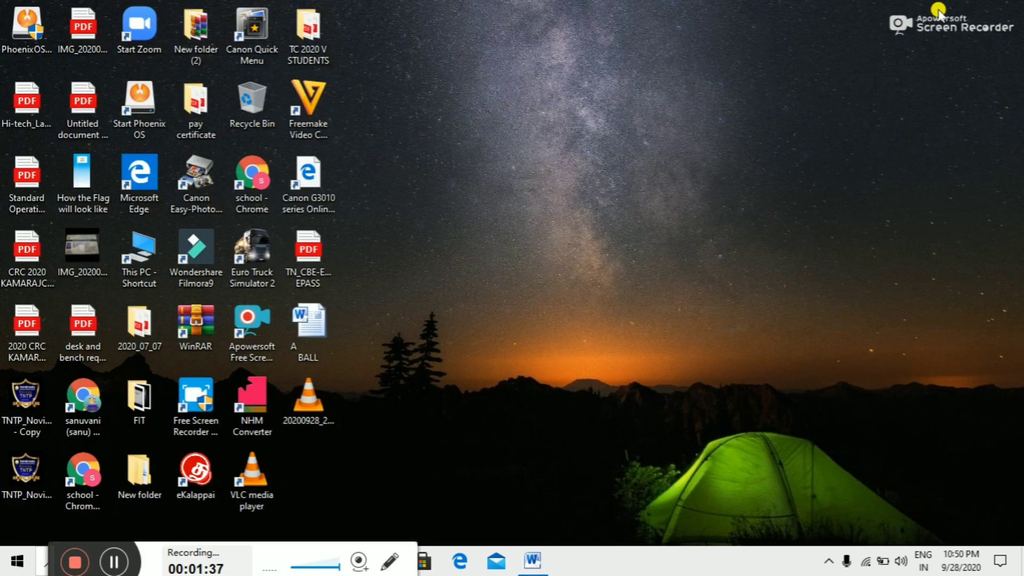
double_click(90, 411)
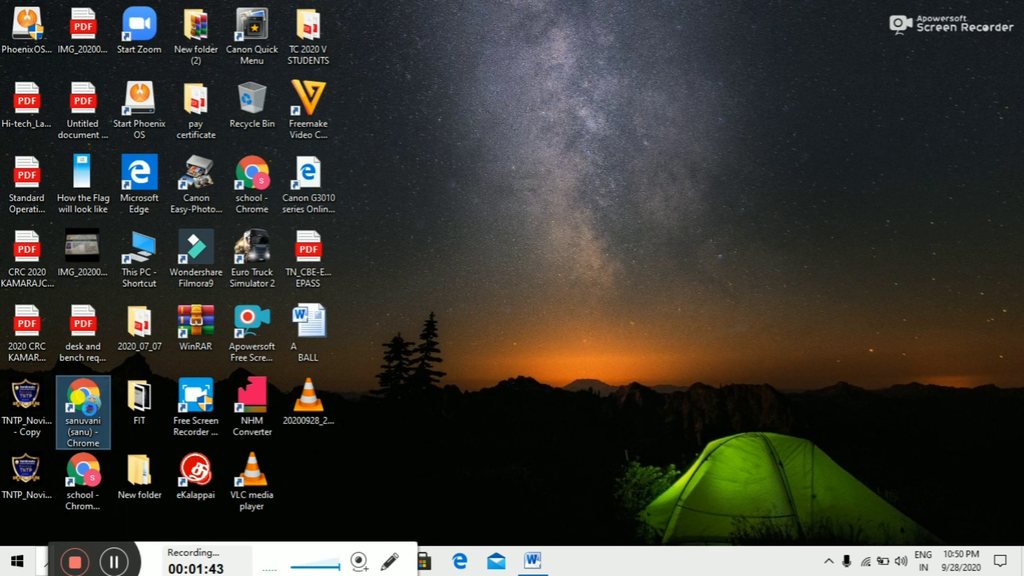
right_click(89, 408)
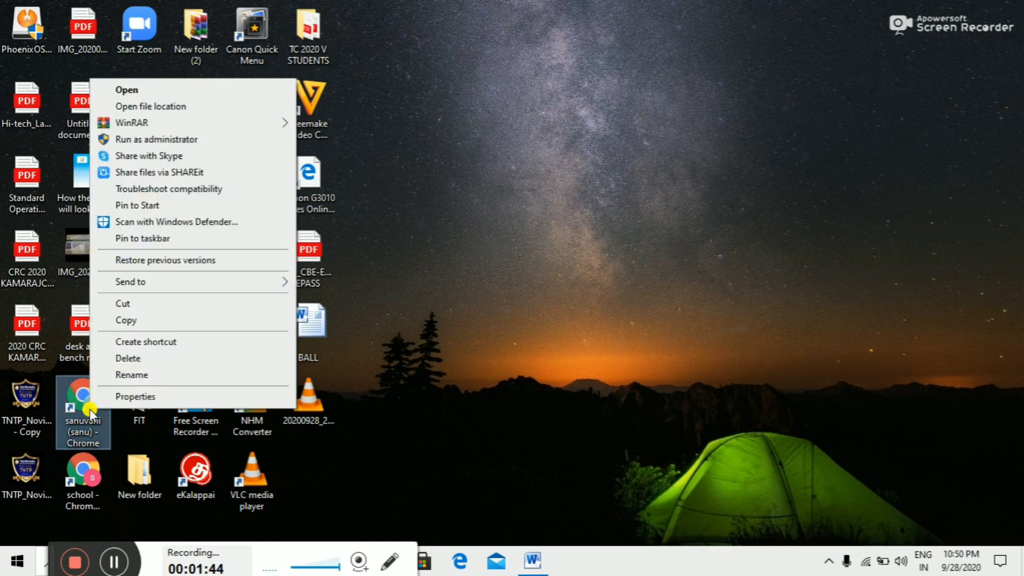
click(131, 90)
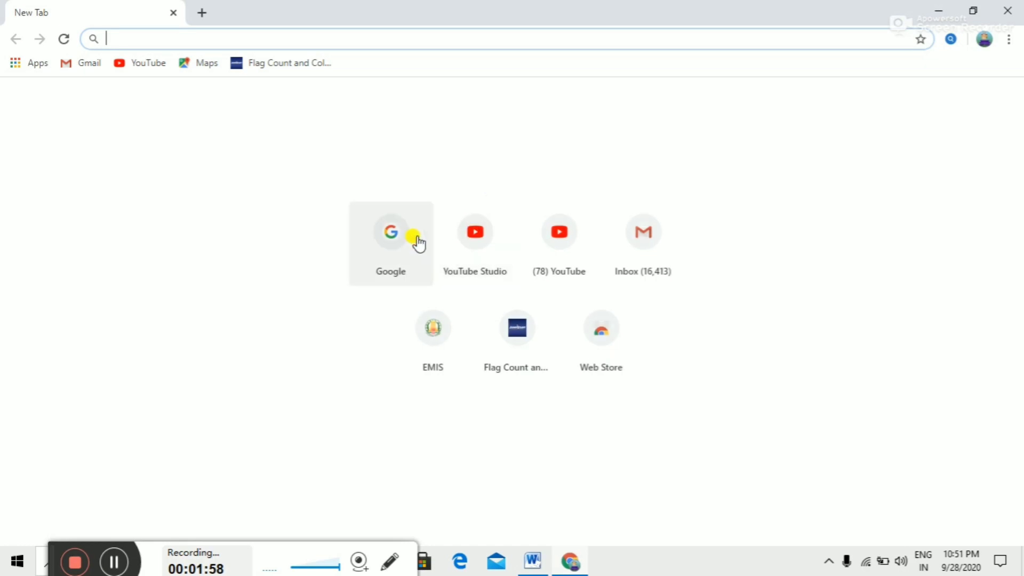
Search Google for "live worksheet" and open the Liveworksheets.com result
click(399, 235)
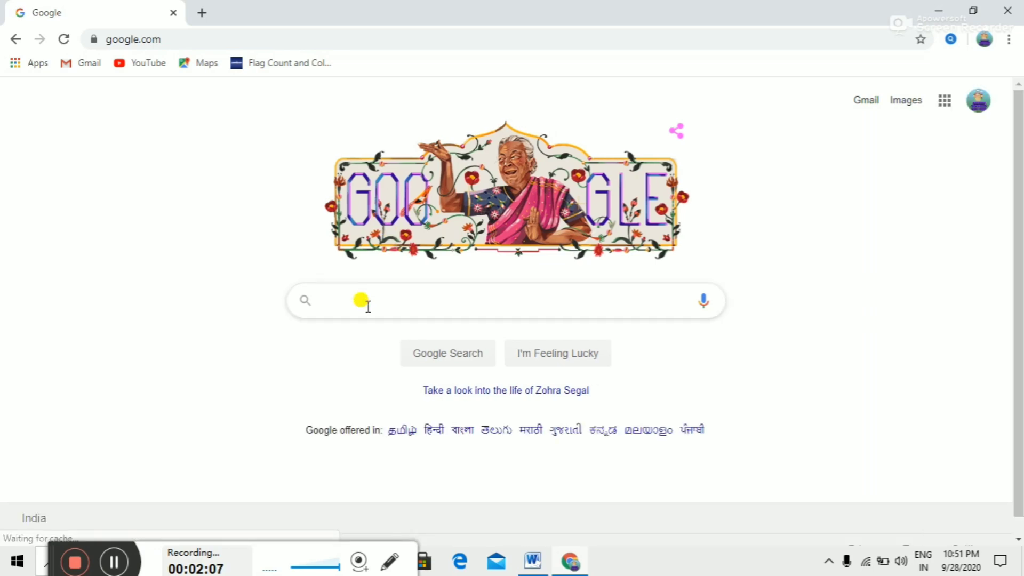
click(368, 307)
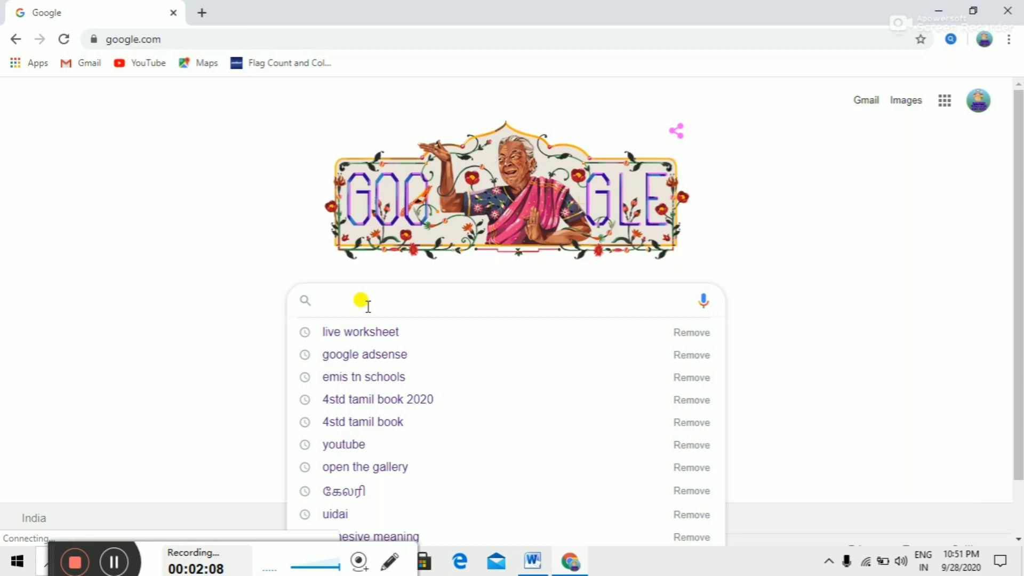
text(l)
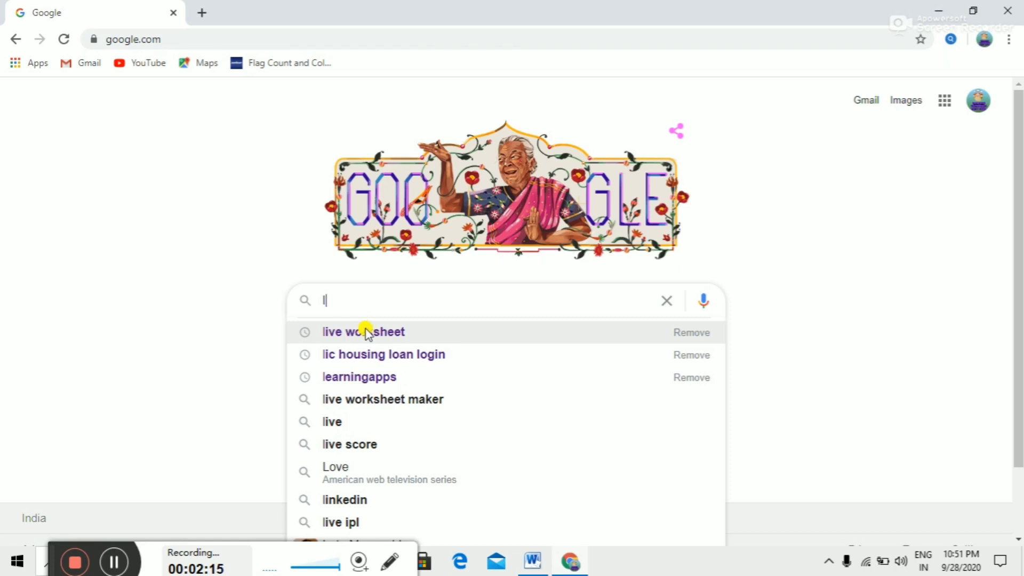
click(366, 333)
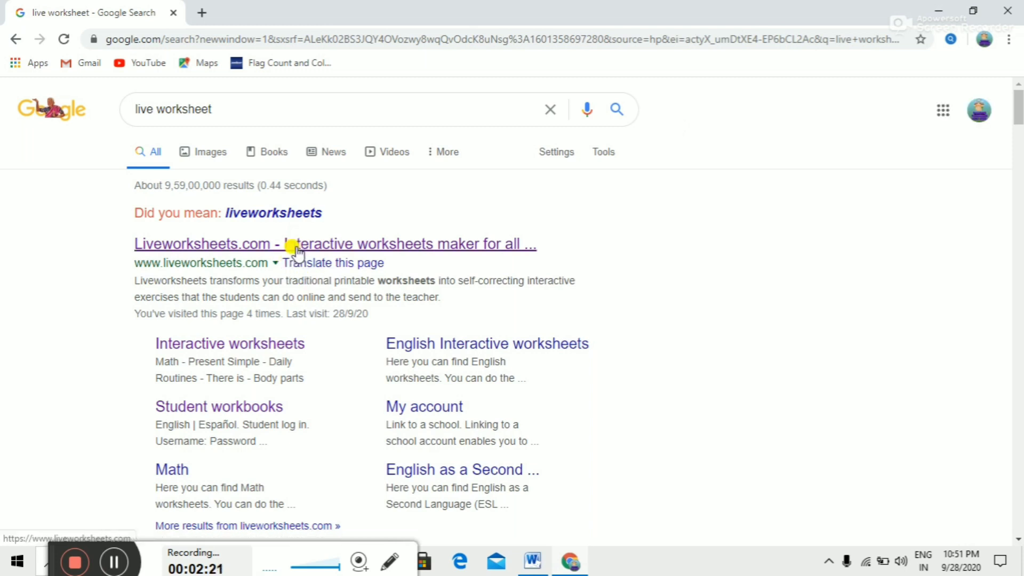
click(296, 246)
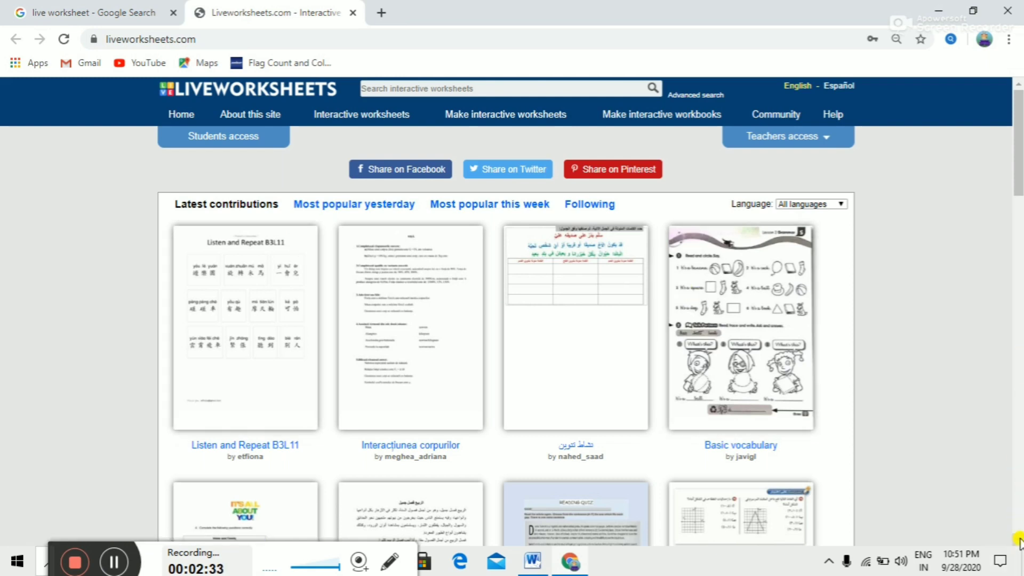
Sign in to the Liveworksheets teacher account through Teachers access
scroll(1018, 539, down, 2)
scroll(1019, 539, down, 1)
scroll(1005, 427, down, 1)
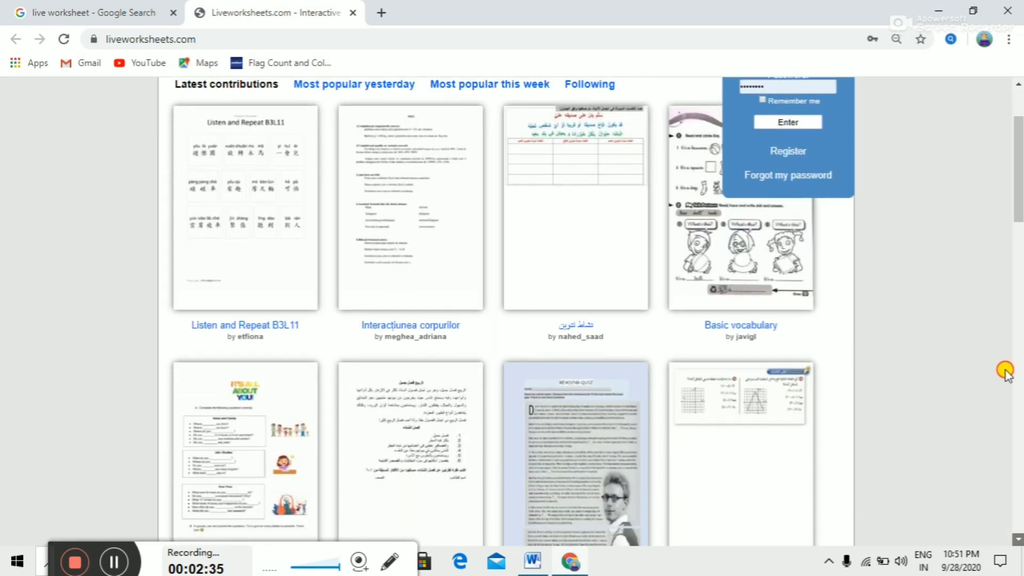
click(1019, 84)
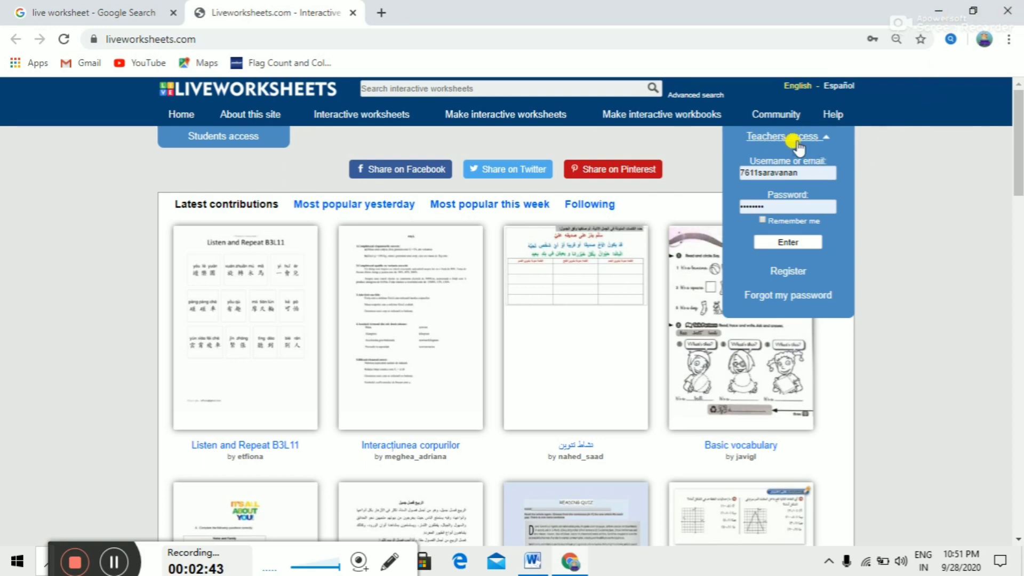
click(786, 274)
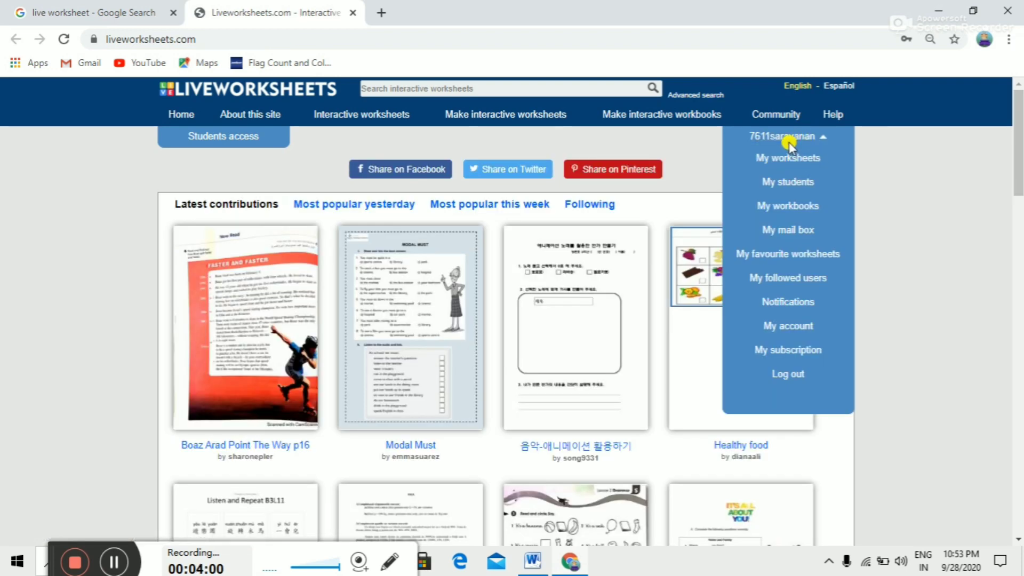
Open the Get started page for making interactive worksheets
click(794, 138)
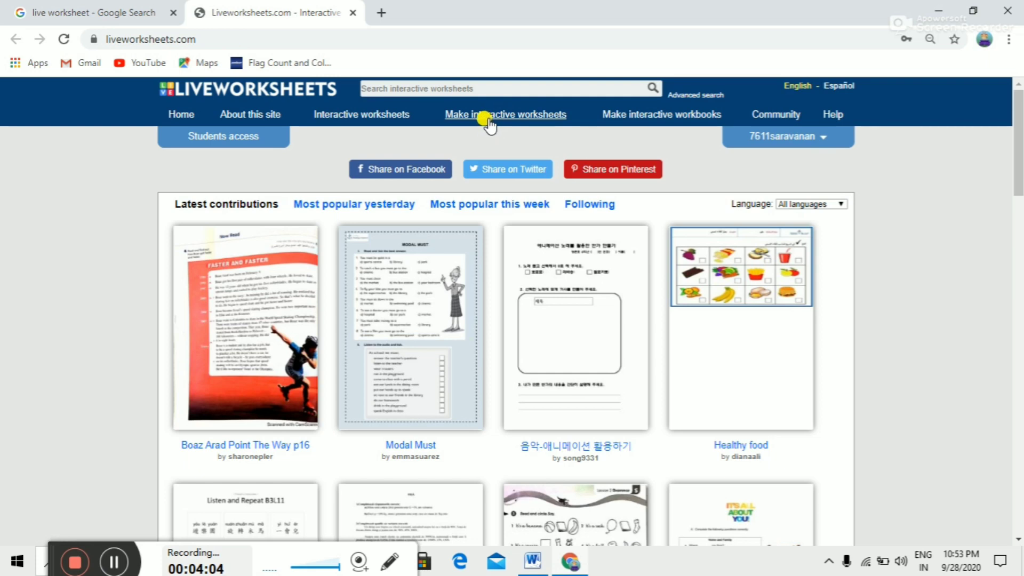
mouse_move(487, 119)
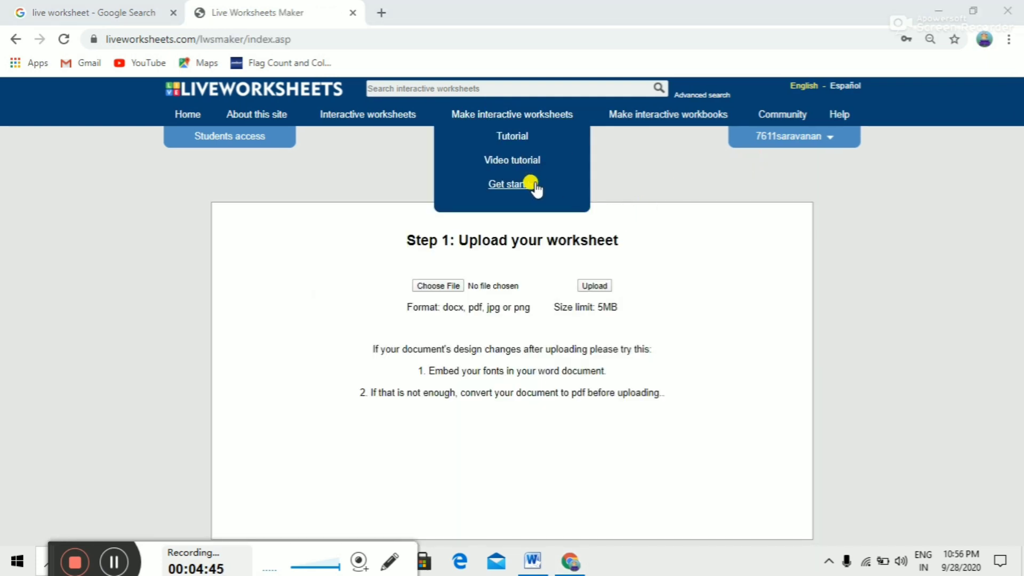
click(530, 184)
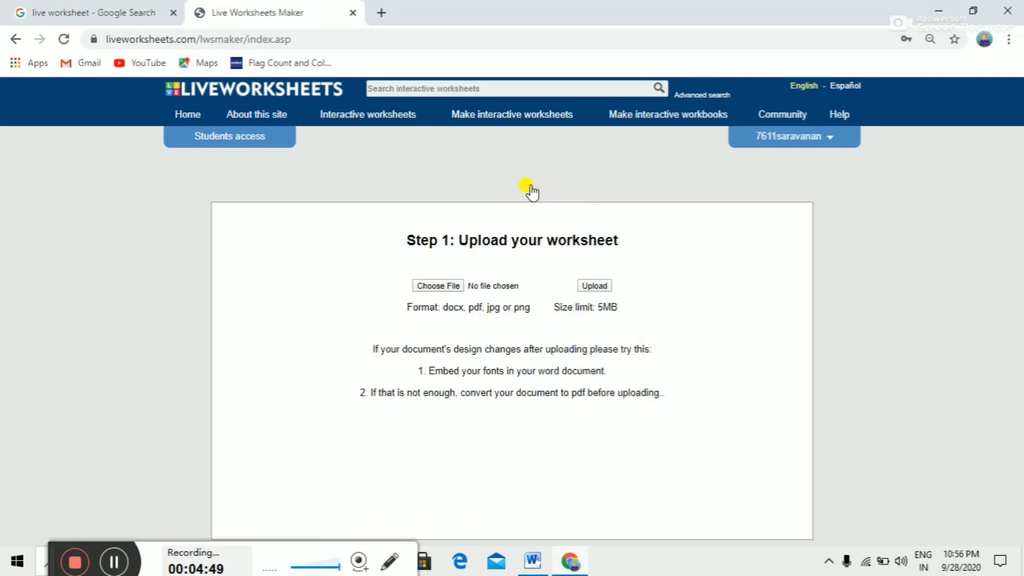
Choose the "A BALL.docx" file from the Desktop folder and upload it as the worksheet
click(450, 291)
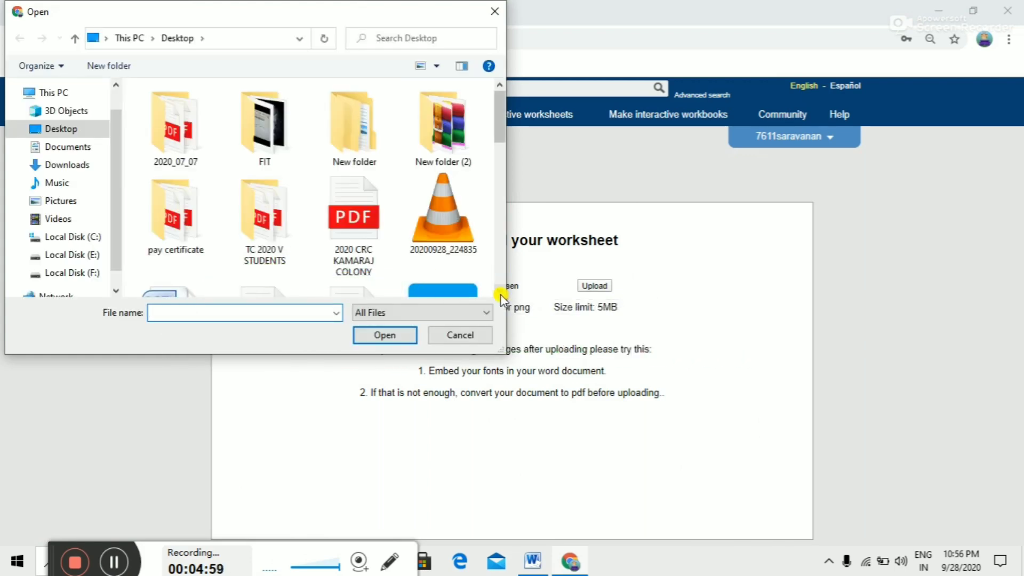
click(500, 291)
scroll(500, 291, down, 3)
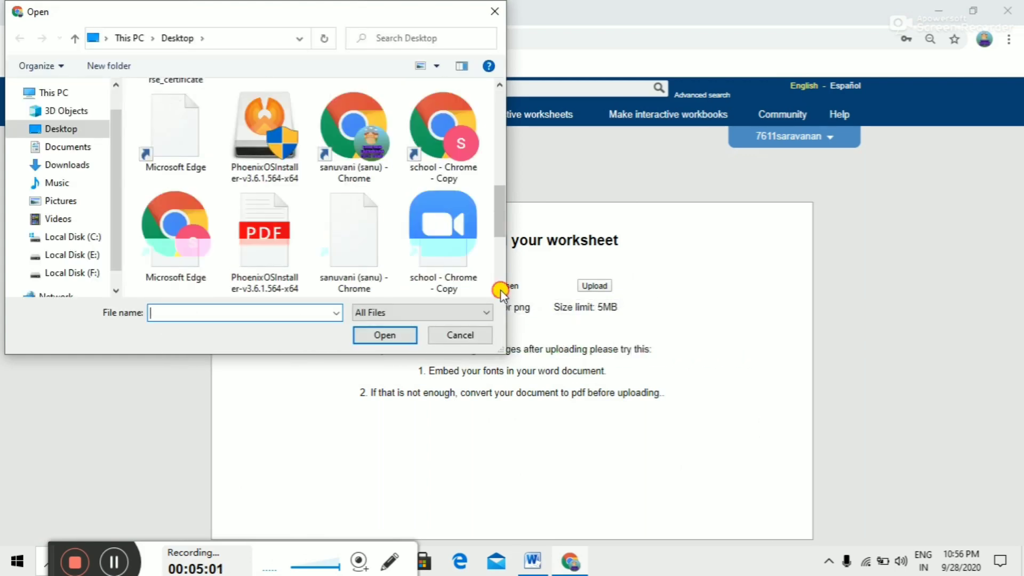
click(61, 133)
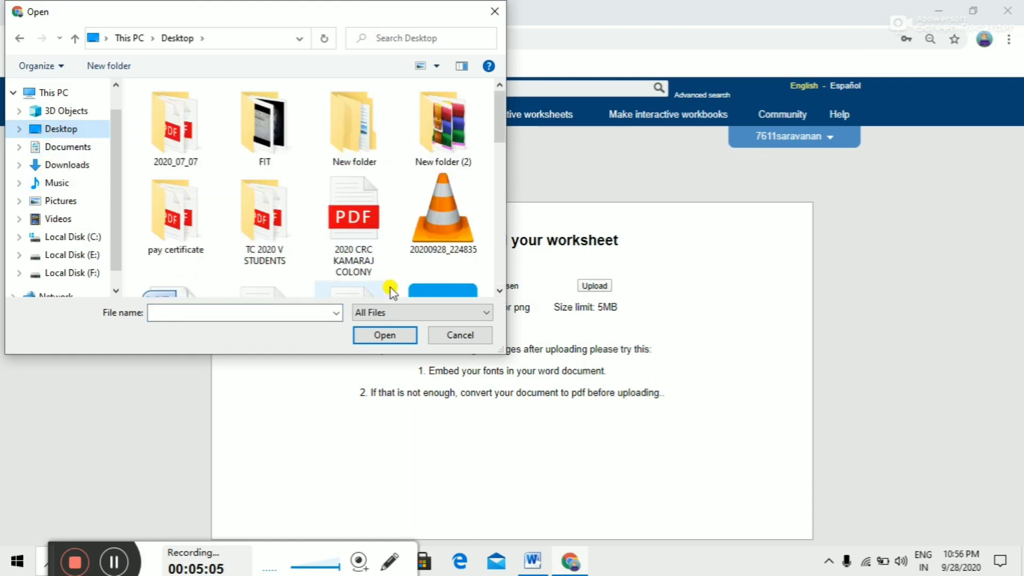
scroll(497, 293, down, 2)
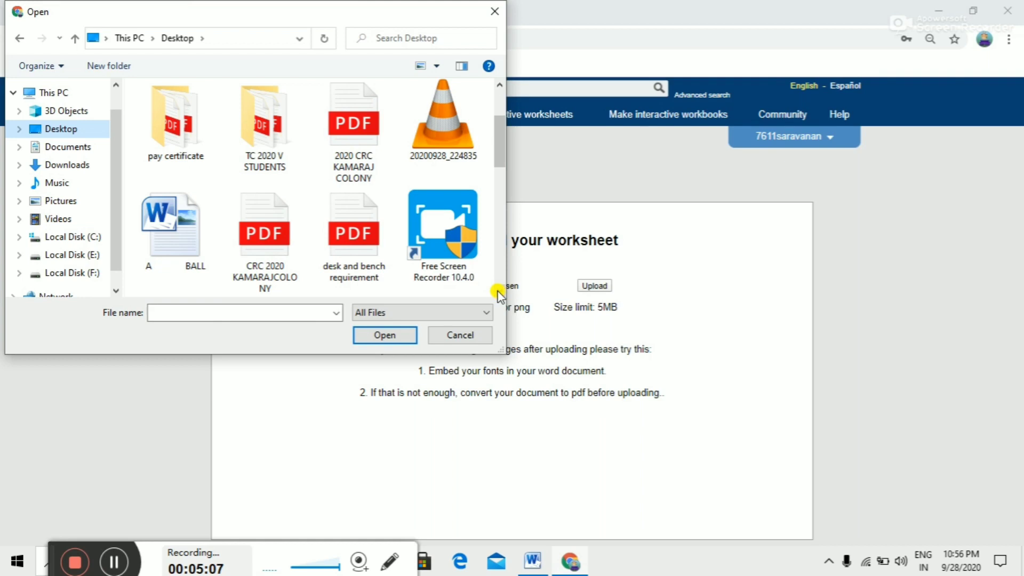
click(173, 253)
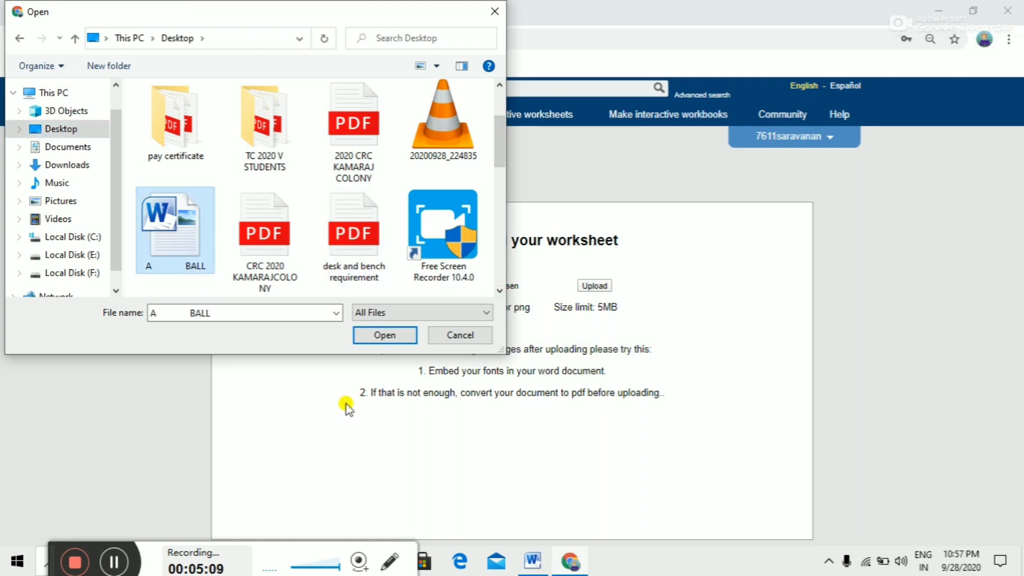
click(384, 335)
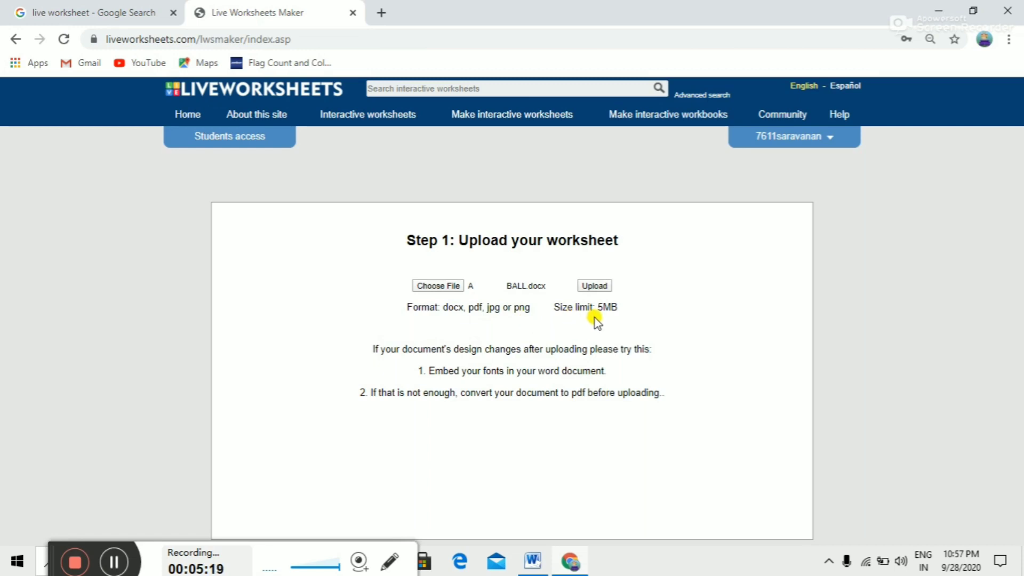
click(595, 288)
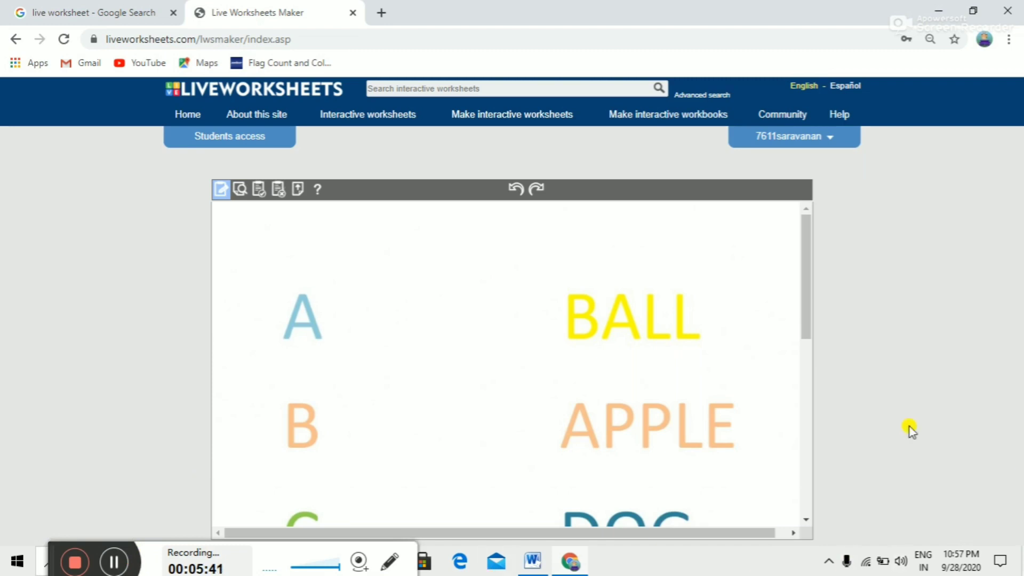
click(806, 525)
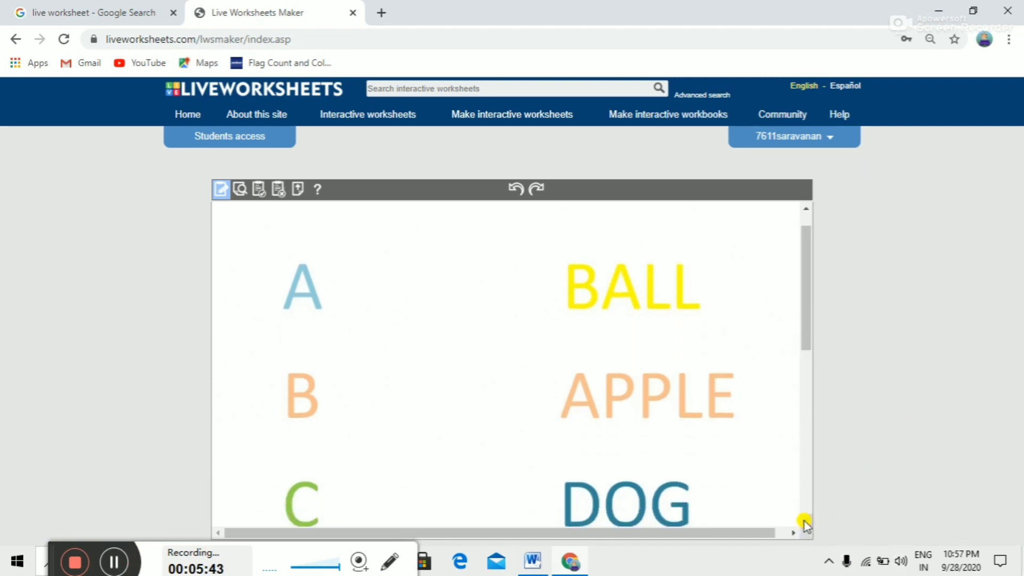
click(806, 210)
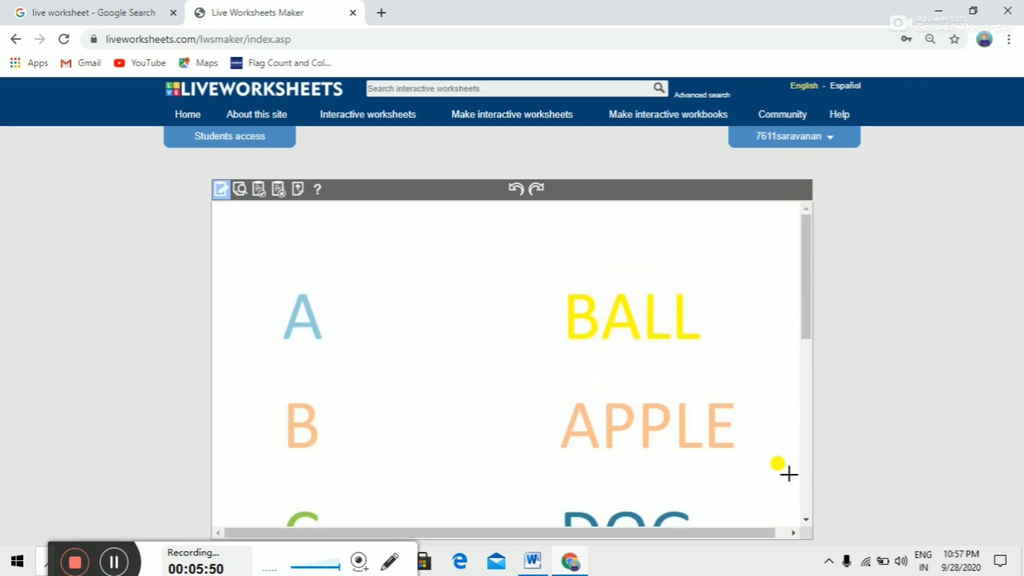
click(805, 520)
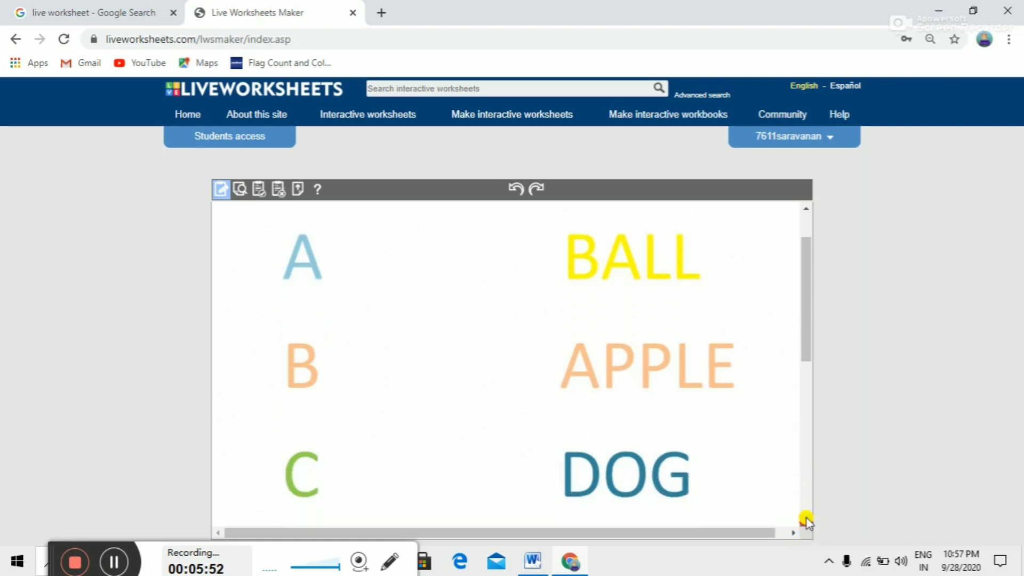
click(805, 208)
click(806, 208)
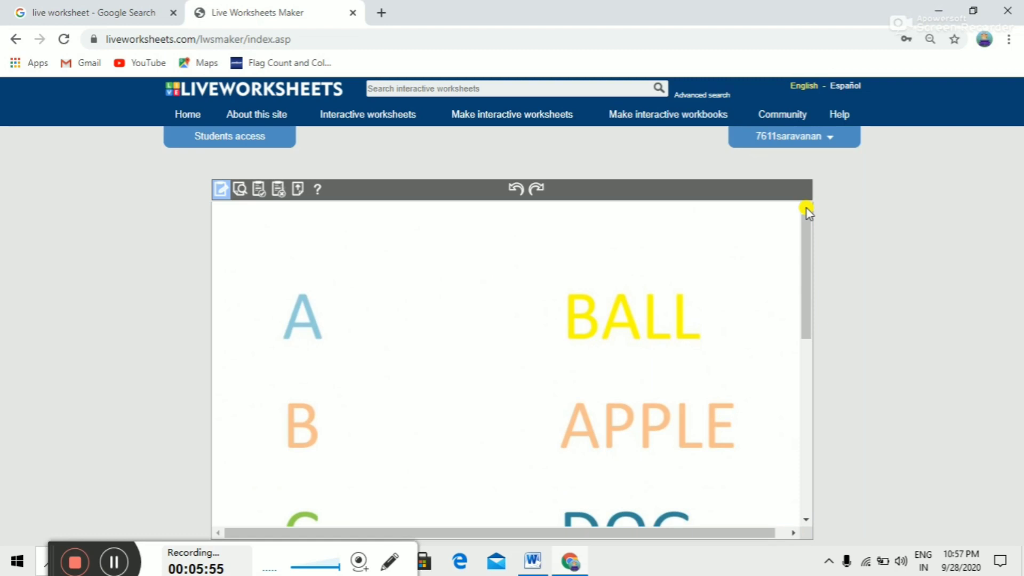
click(118, 561)
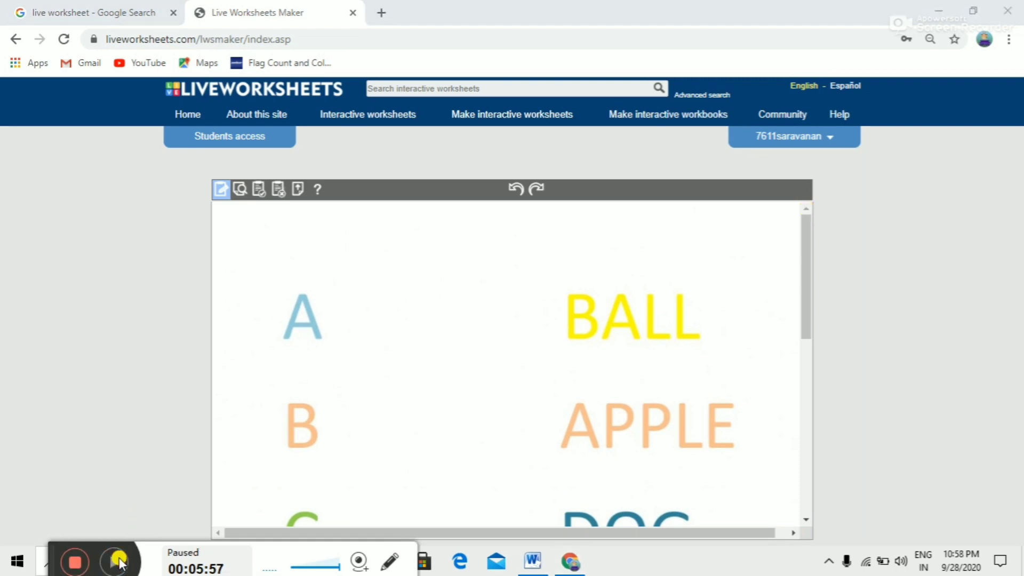
click(119, 561)
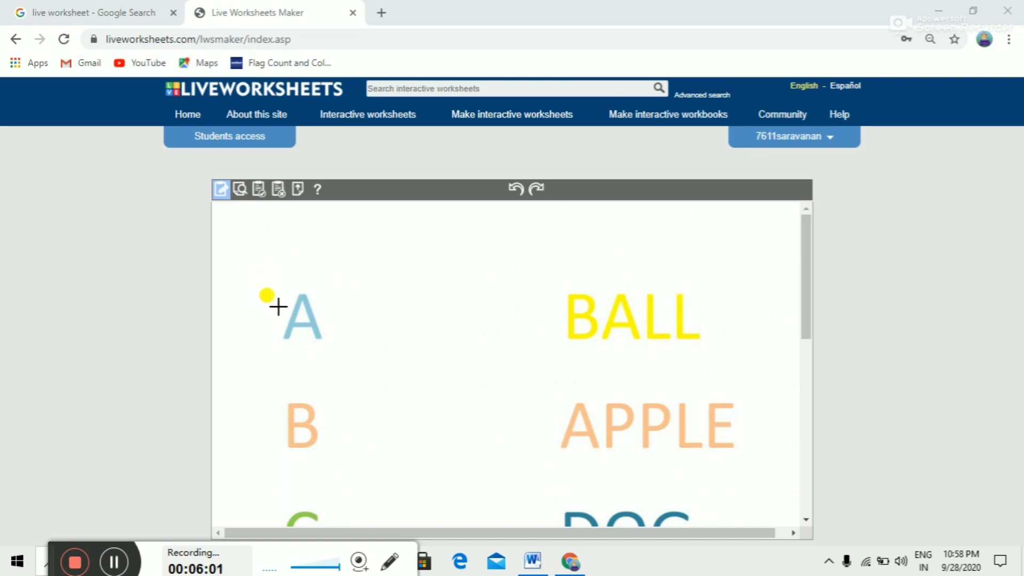
Draw answer boxes around the letters A and B on the worksheet
mouse_move(272, 286)
mouse_down()
mouse_move(279, 327)
mouse_move(298, 347)
mouse_move(347, 354)
mouse_up()
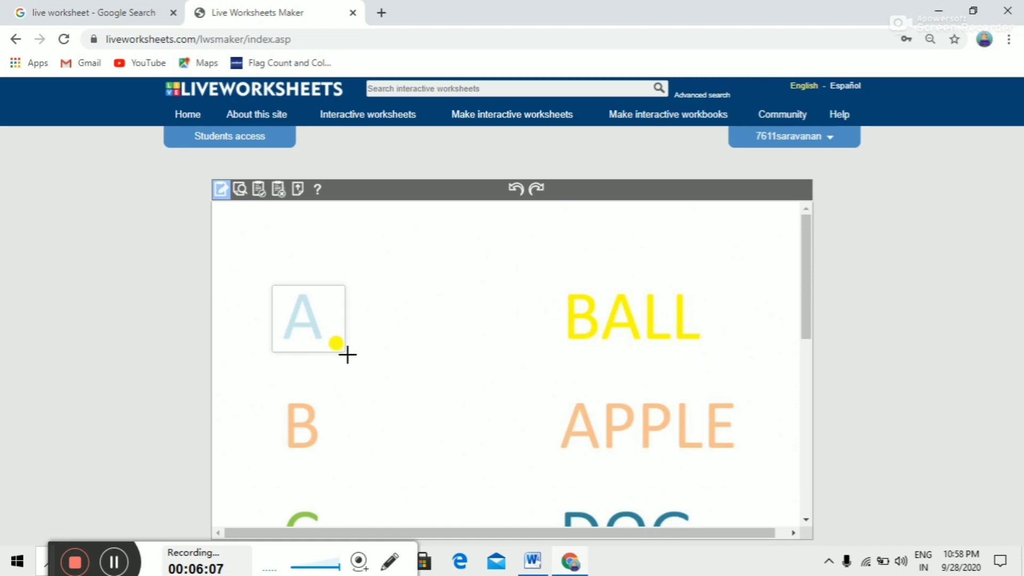
click(806, 520)
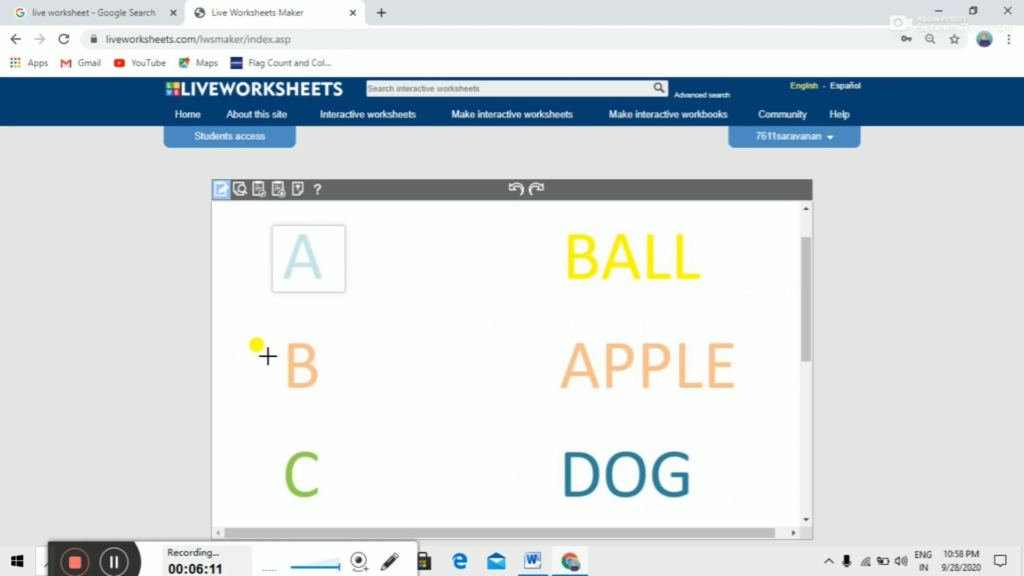
drag(263, 345, 339, 408)
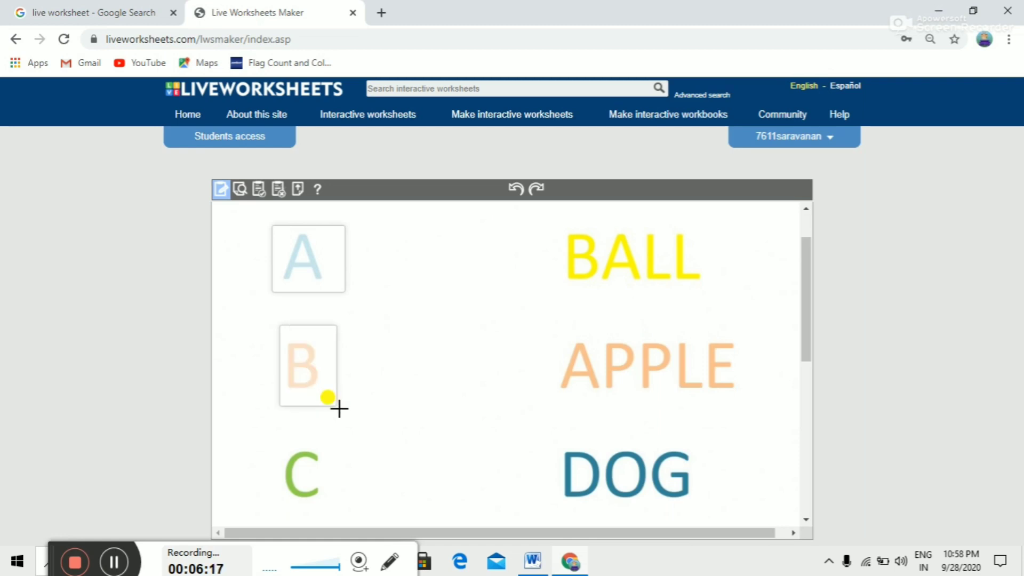
Draw answer boxes around the letters C and D in the letter column
click(806, 520)
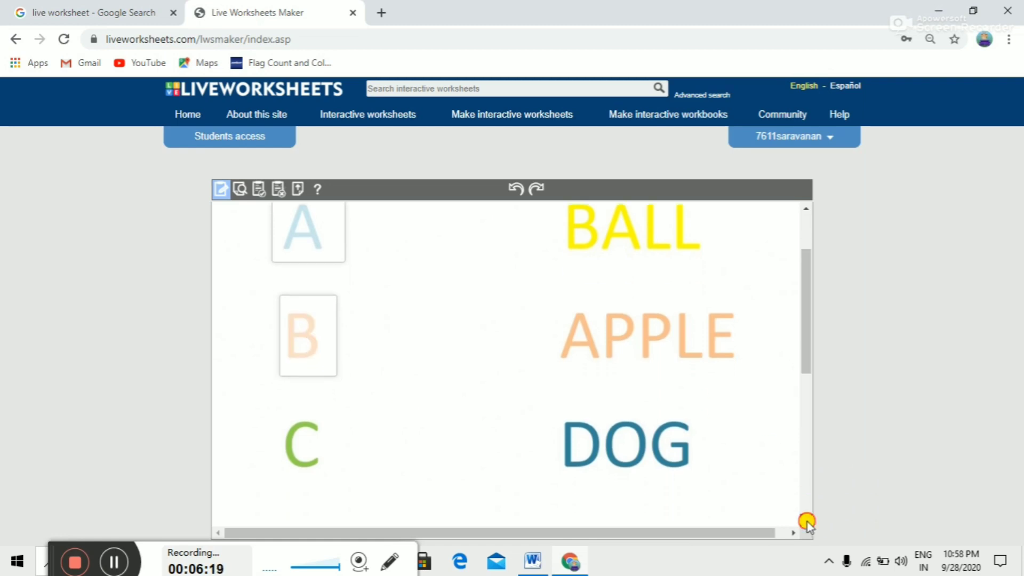
click(806, 520)
click(806, 520)
click(806, 520)
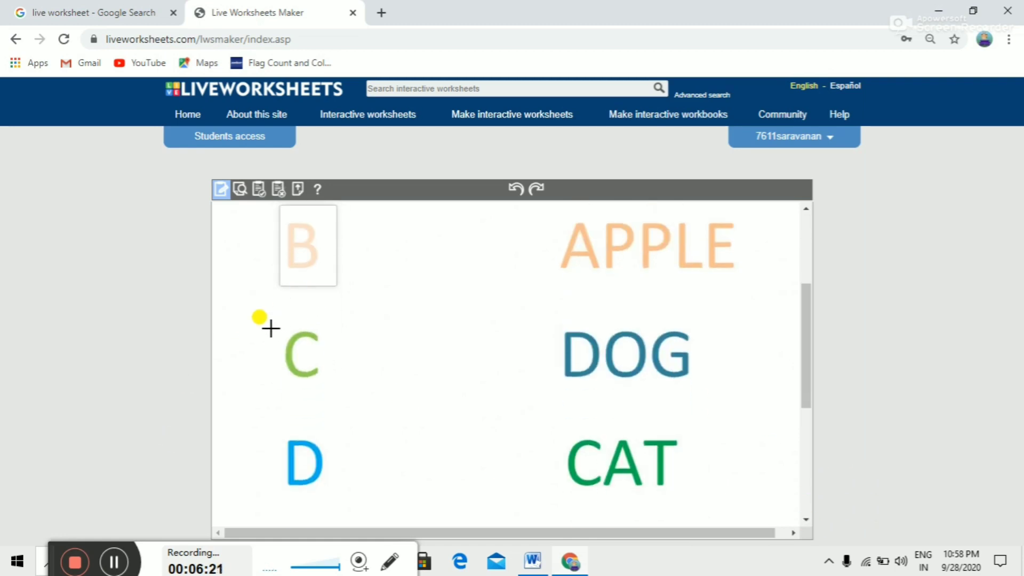
drag(271, 328, 353, 382)
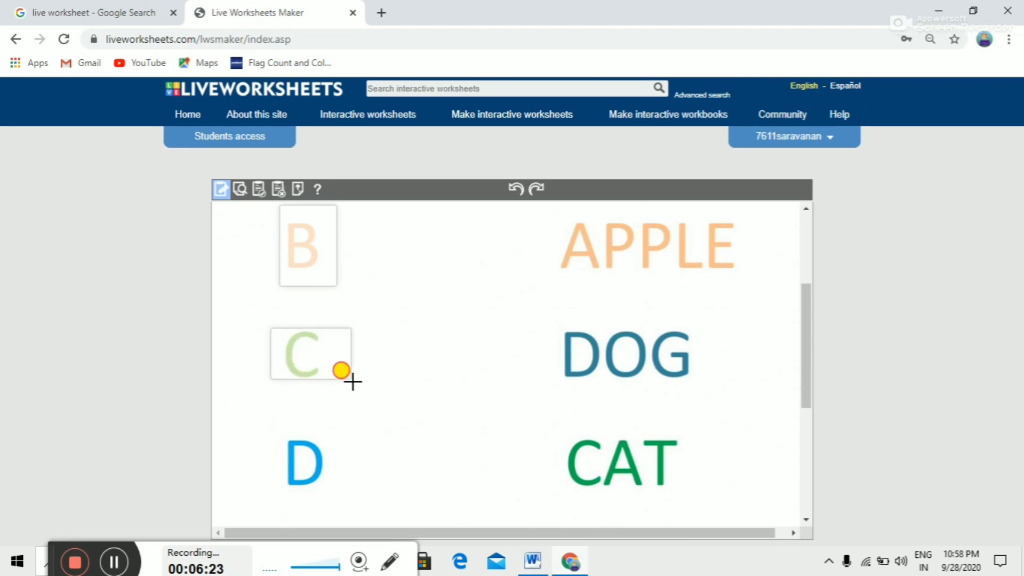
click(805, 520)
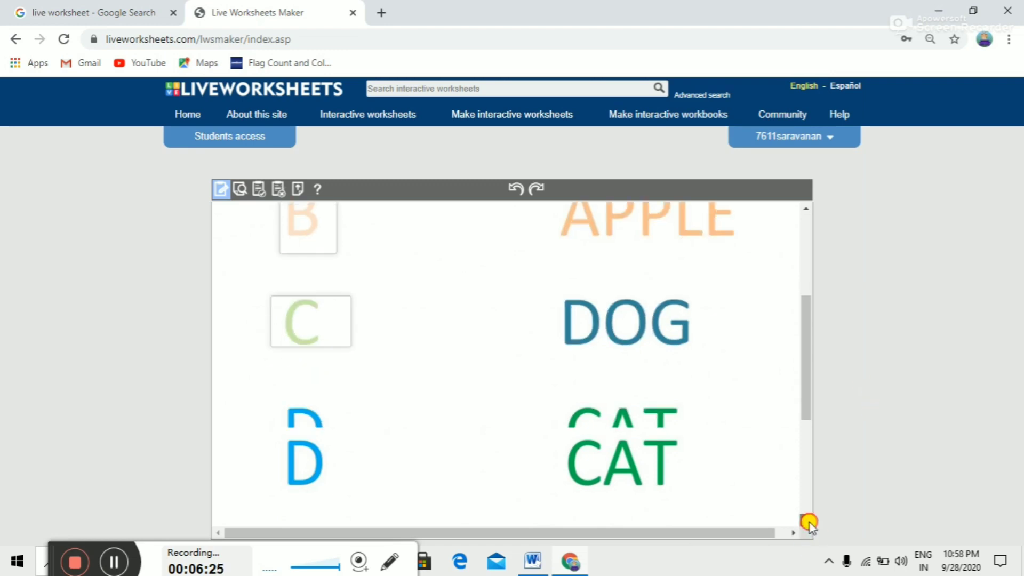
click(808, 522)
click(808, 521)
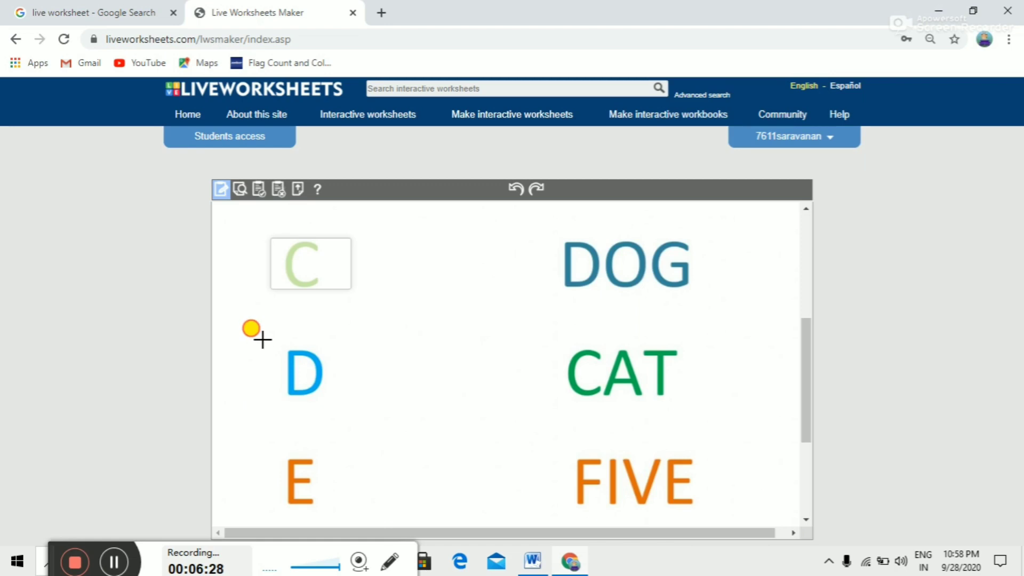
drag(263, 339, 339, 416)
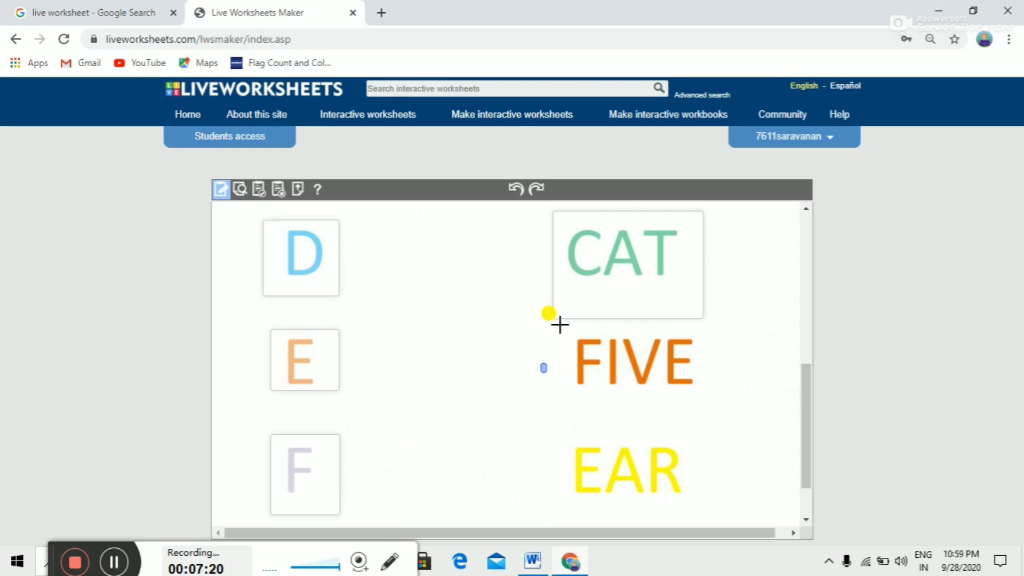
Draw answer boxes around the words FIVE and EAR in the word column
drag(553, 332, 724, 392)
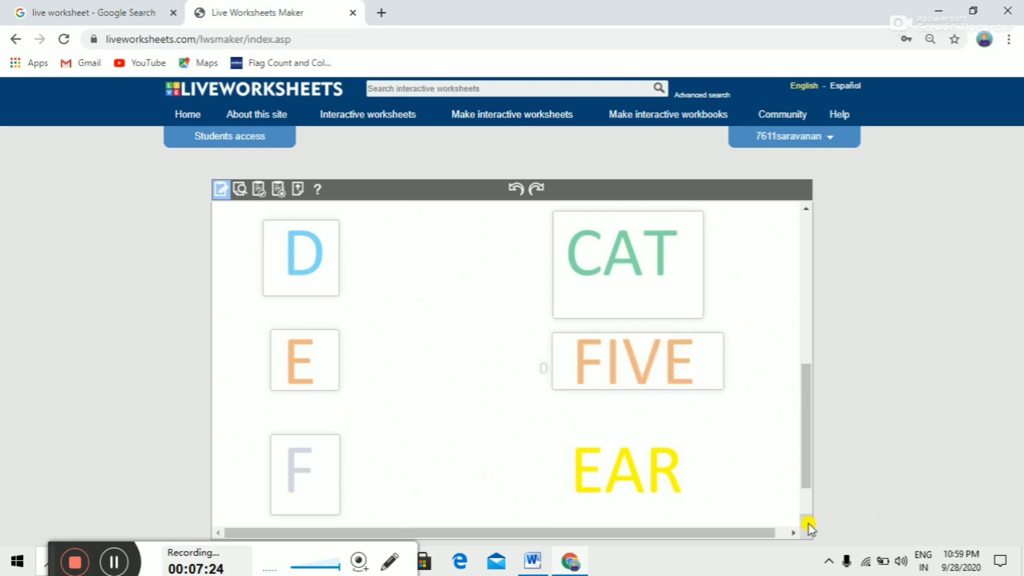
scroll(808, 521, down, 1)
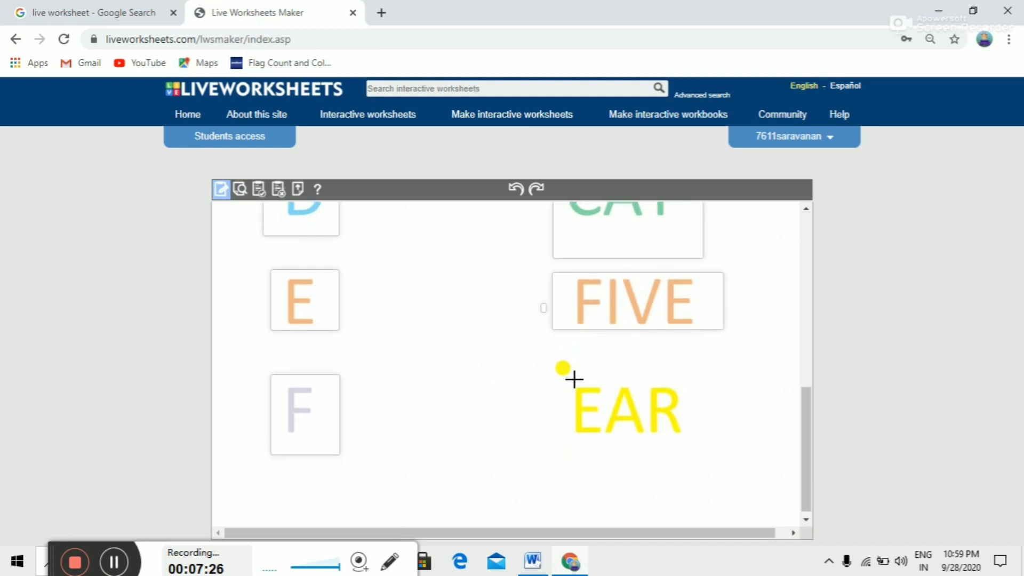
drag(556, 379, 712, 455)
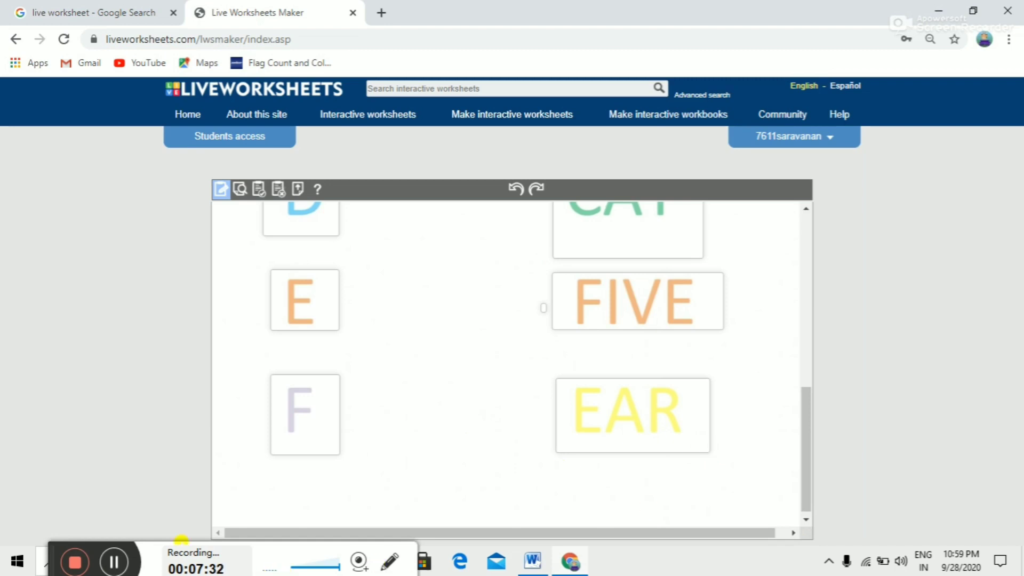
click(103, 569)
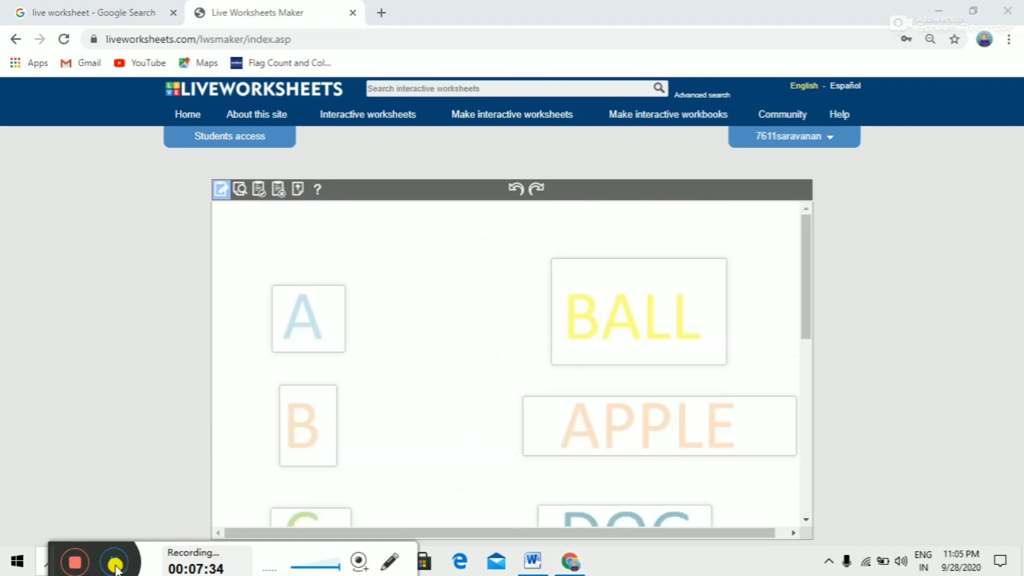
Enter "join:1" in the box around A and "joion:1" in the box around APPLE
click(282, 297)
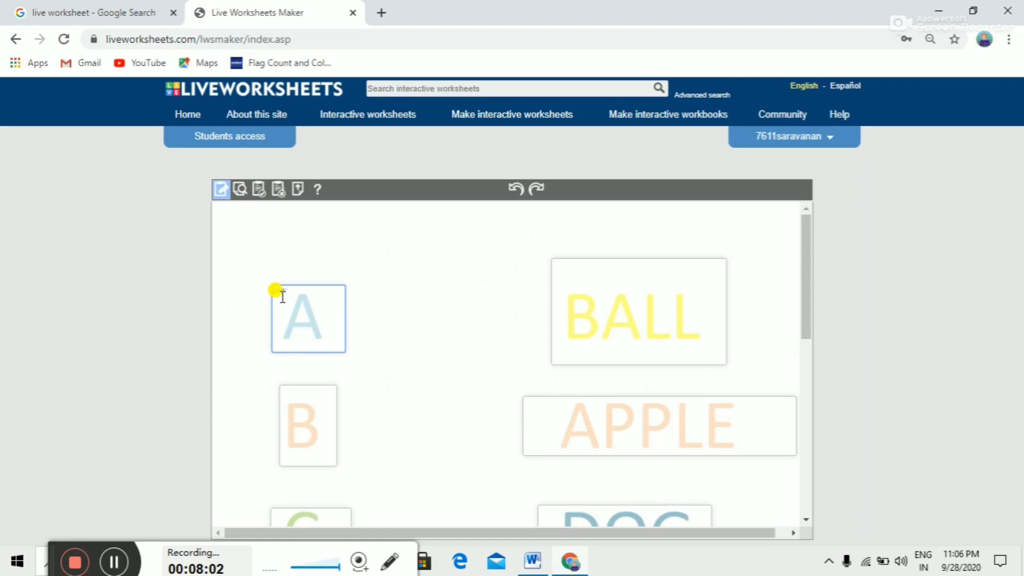
click(547, 411)
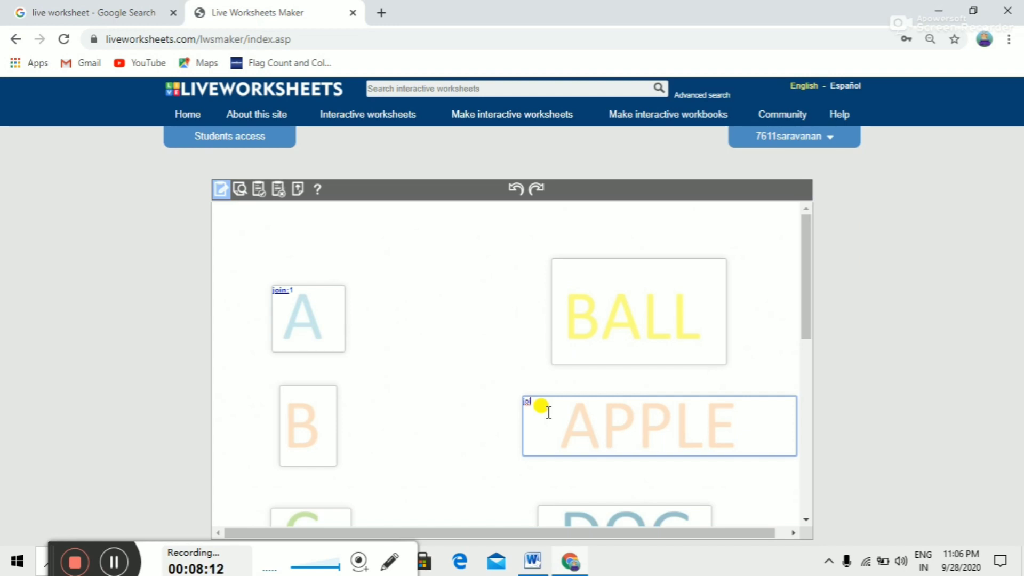
text(join)
Enter "join:2" in the B and BALL boxes and "join:3" in the C box
click(303, 397)
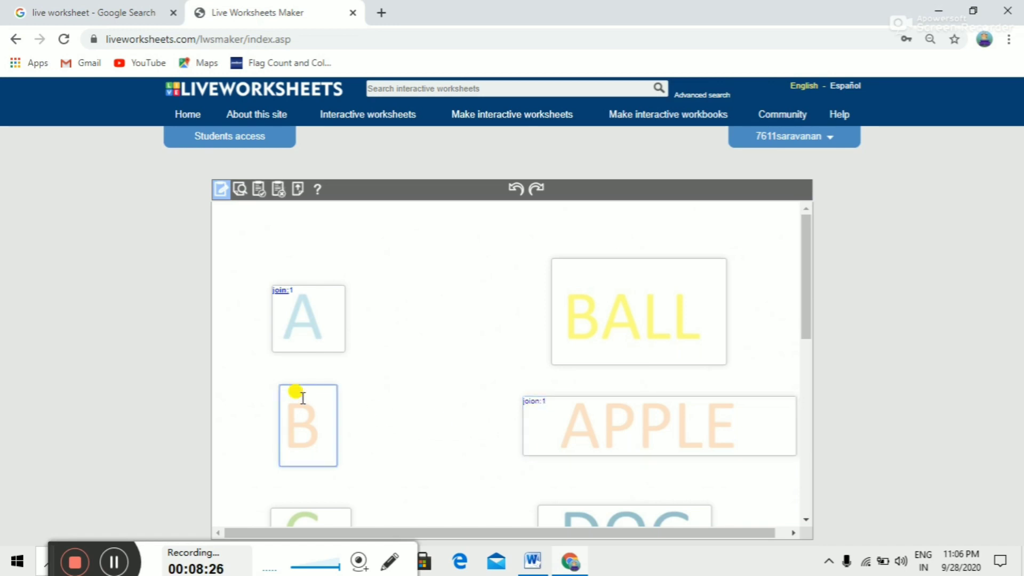
text(join:2)
click(569, 265)
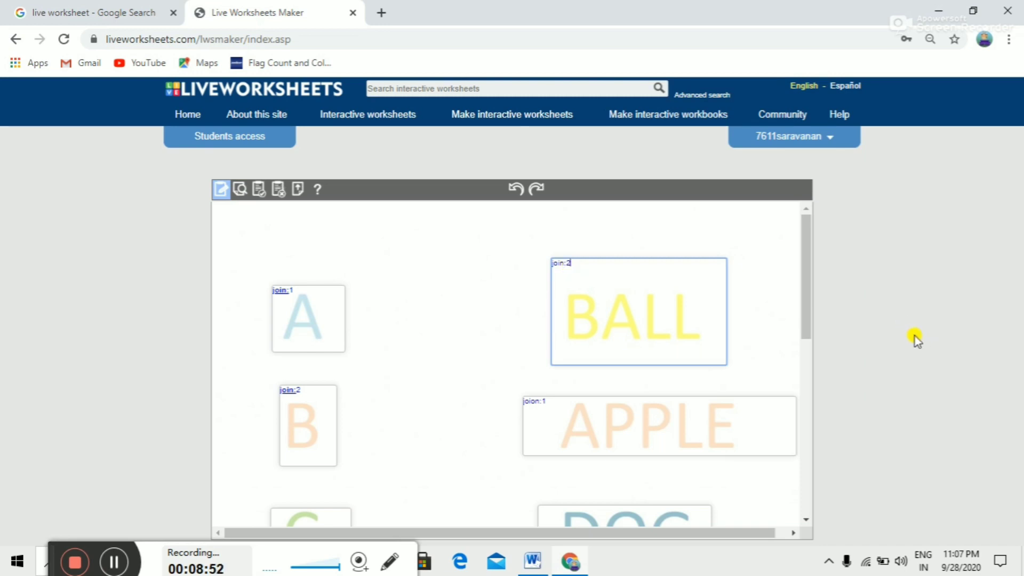
drag(811, 316, 818, 372)
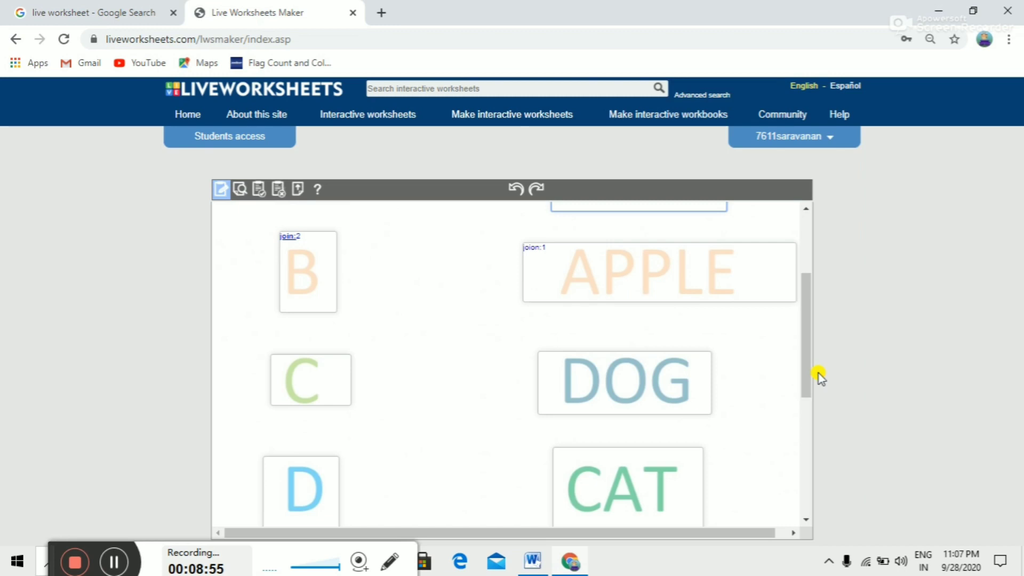
click(284, 375)
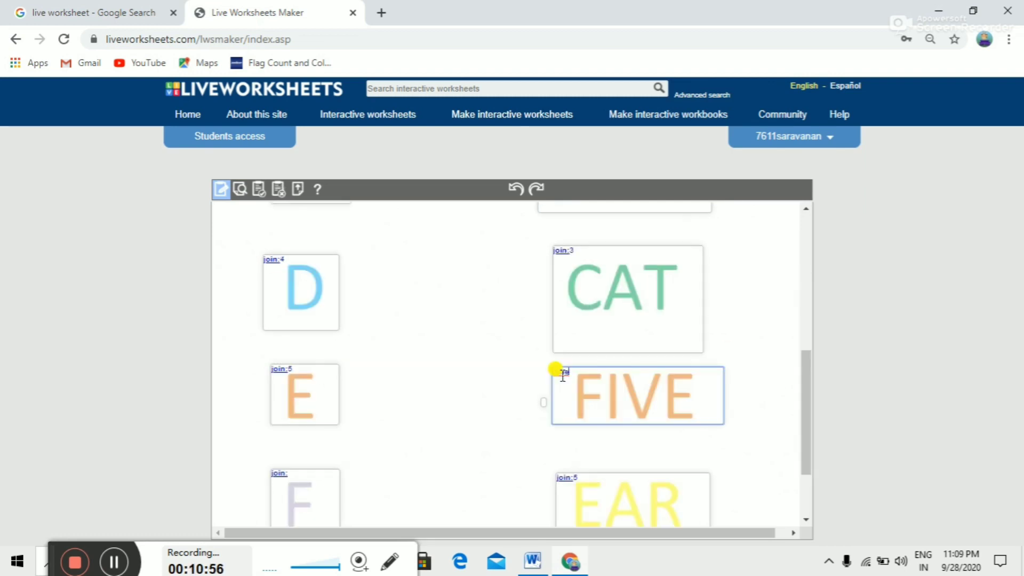
Enter "join:6" in the boxes around the letter F and the word FIVE
text(join:)
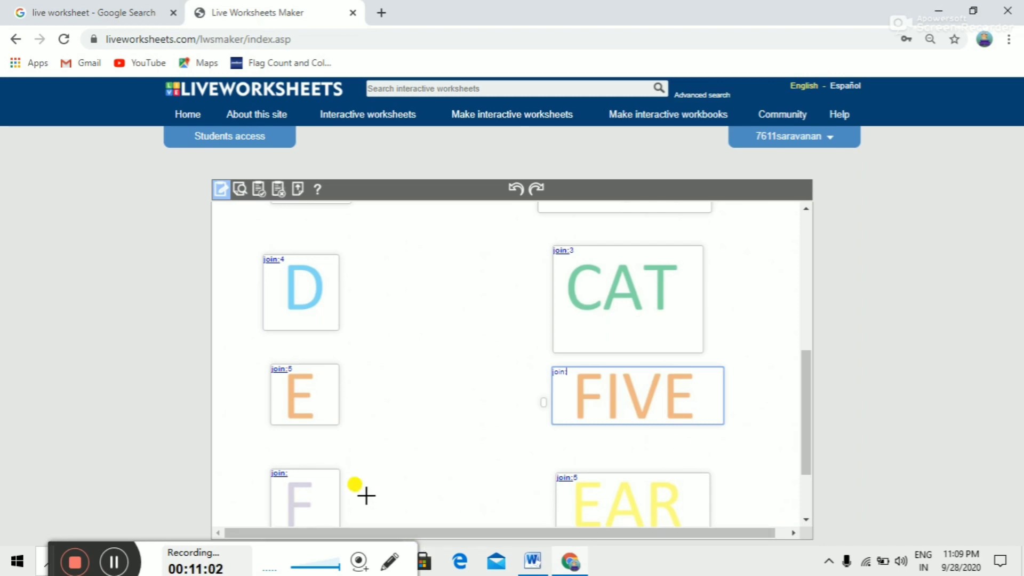
click(295, 475)
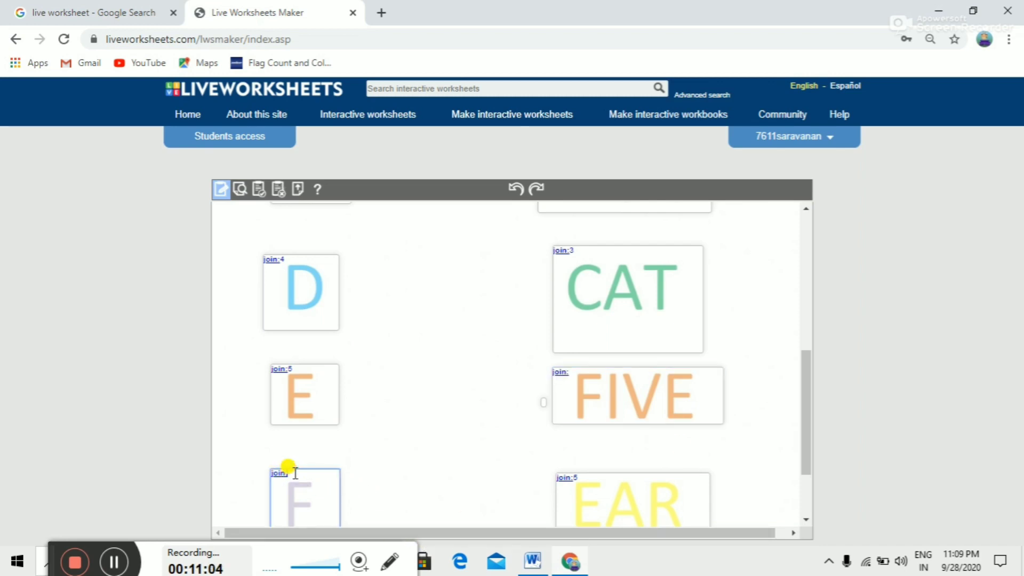
click(575, 375)
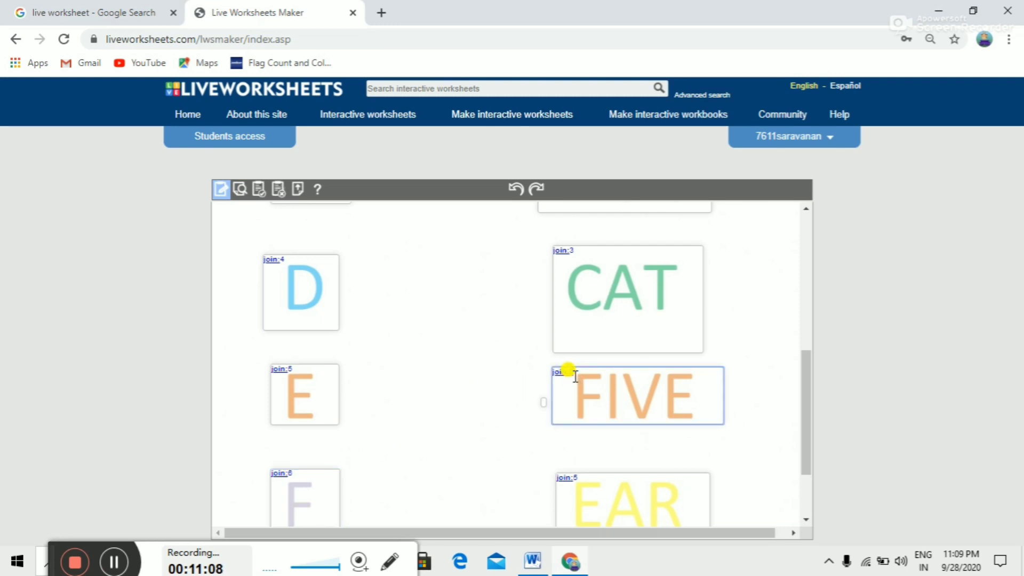
Check the join codes in all boxes and preview the worksheet, examining the letter and word pairs down to F and EAR
click(806, 520)
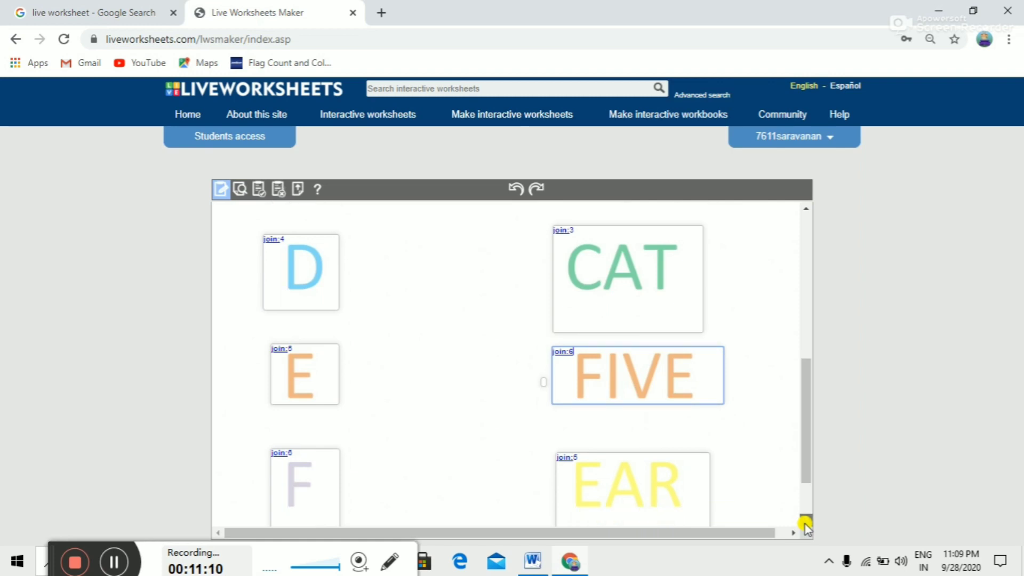
click(806, 523)
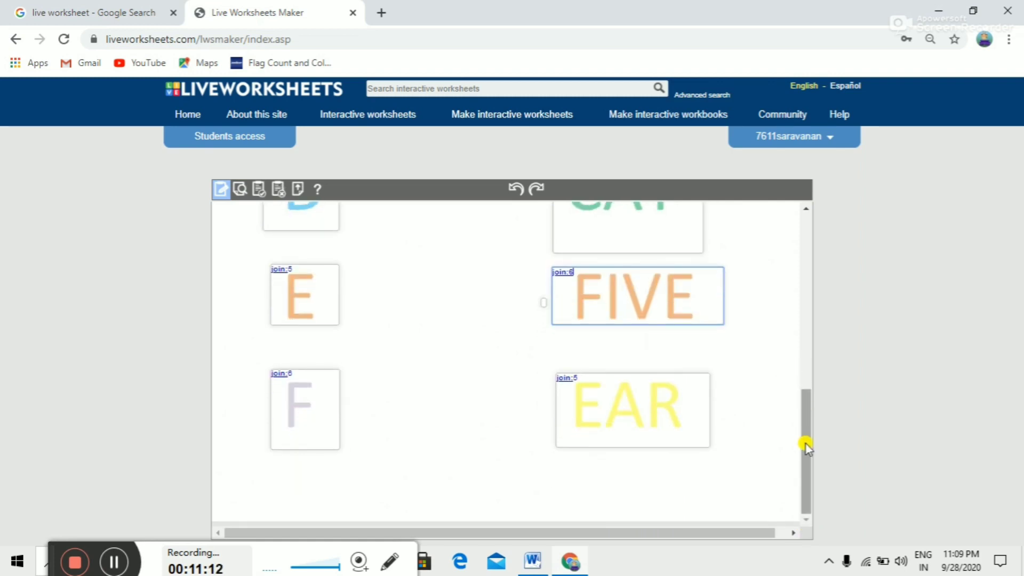
drag(806, 447, 785, 246)
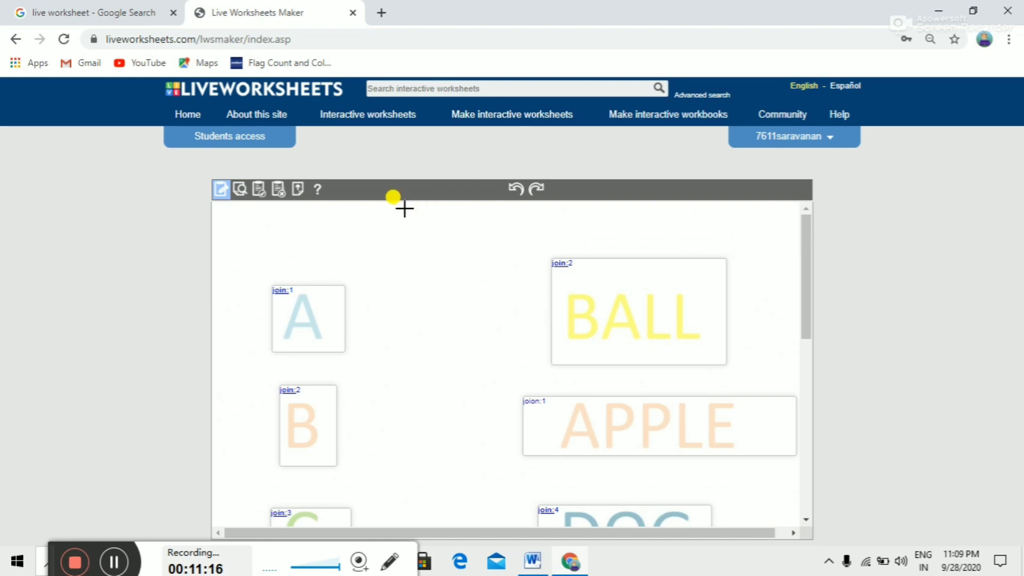
click(240, 190)
click(805, 520)
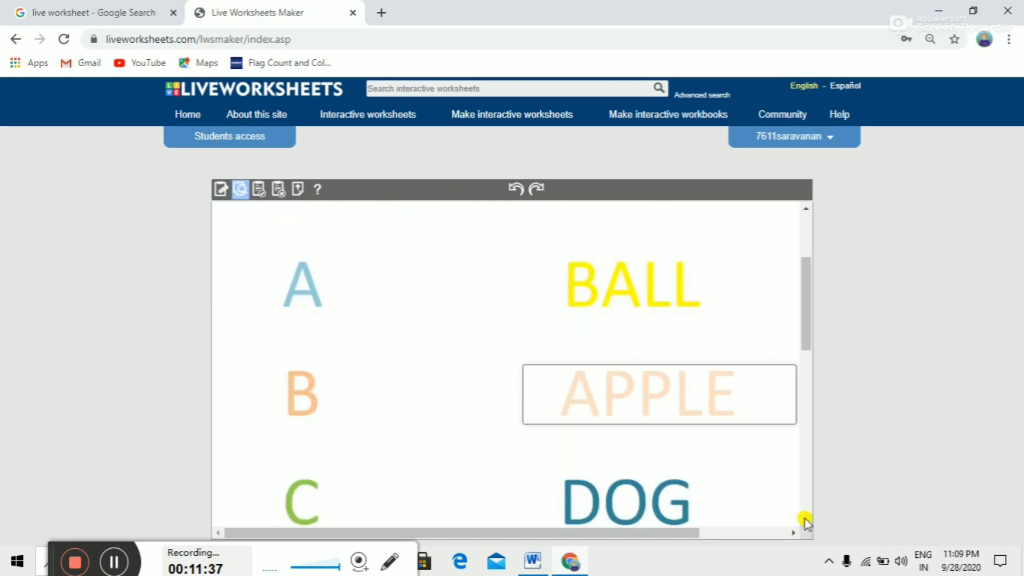
click(805, 519)
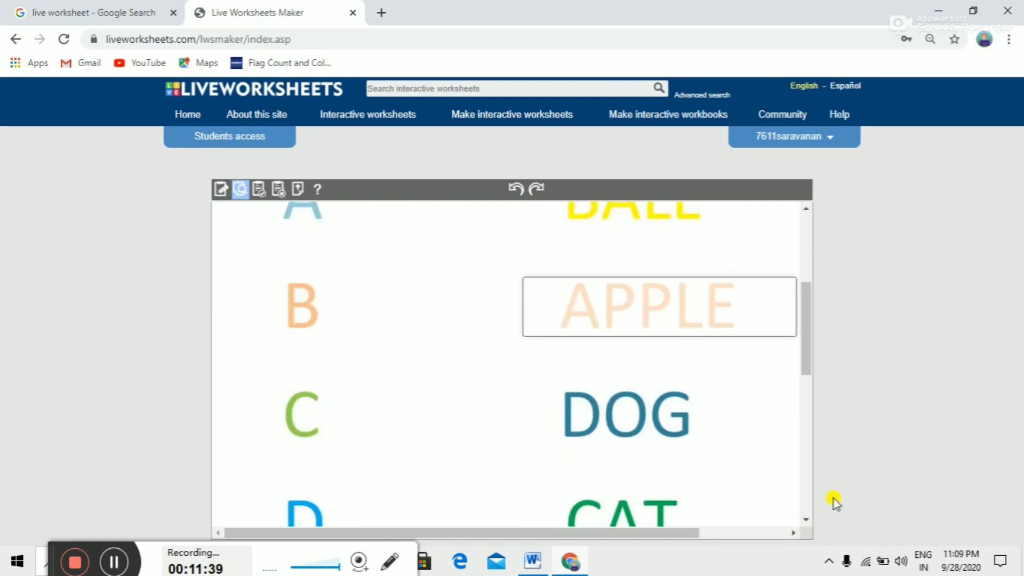
click(809, 521)
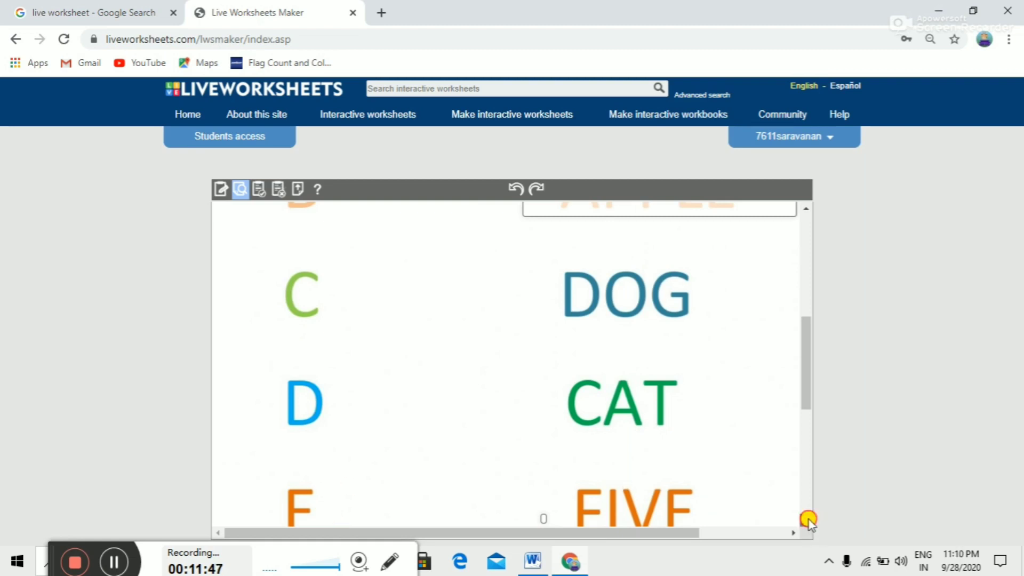
scroll(807, 517, down, 3)
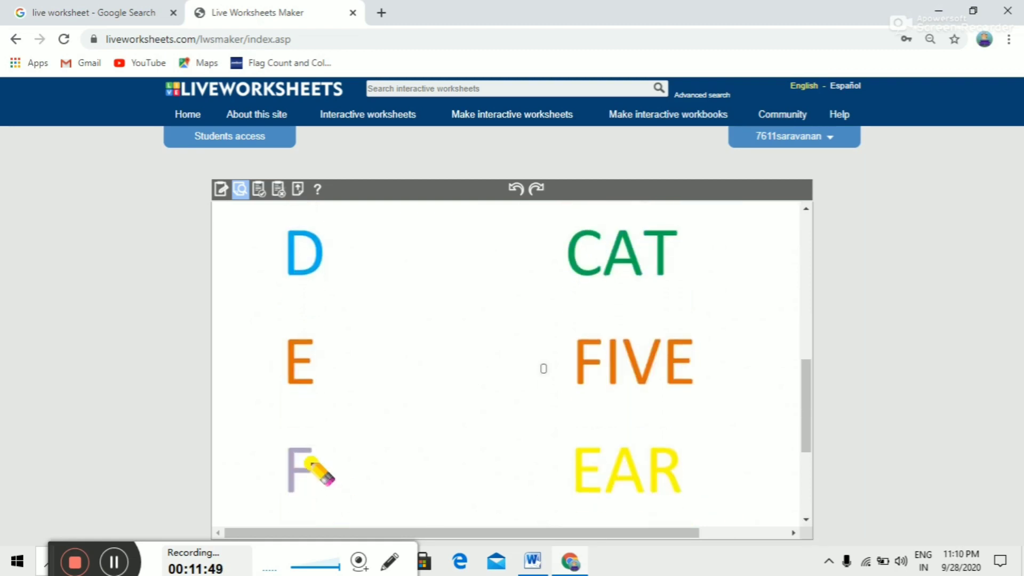
Return from the preview to editing and correct the code in the box around APPLE to "join:1"
click(806, 520)
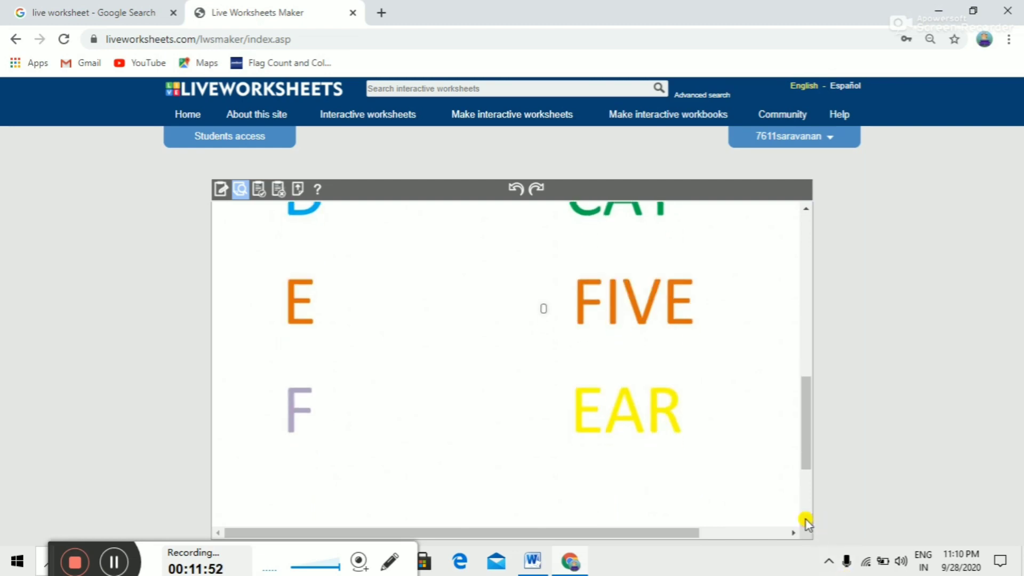
click(807, 207)
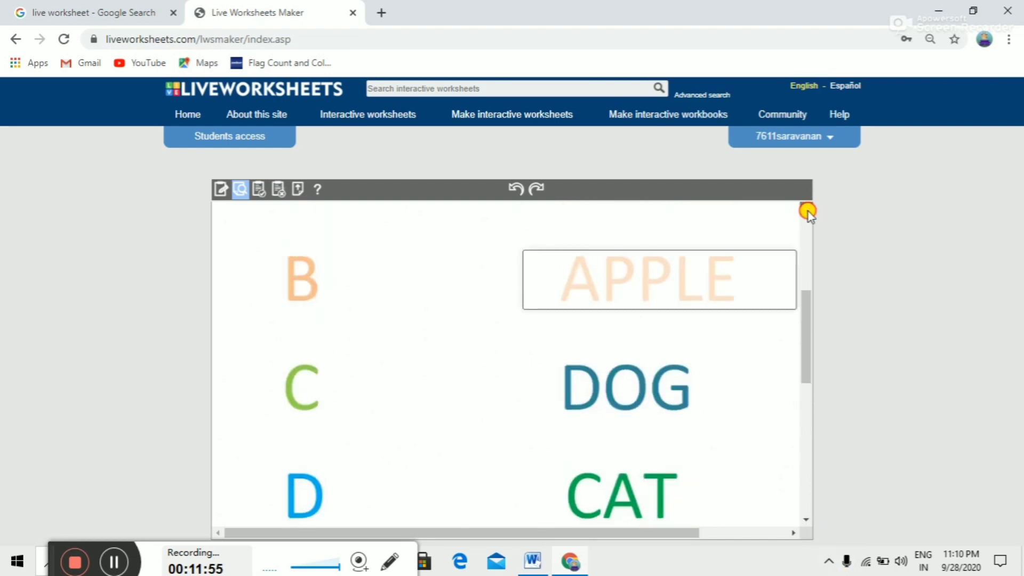
scroll(807, 211, up, 5)
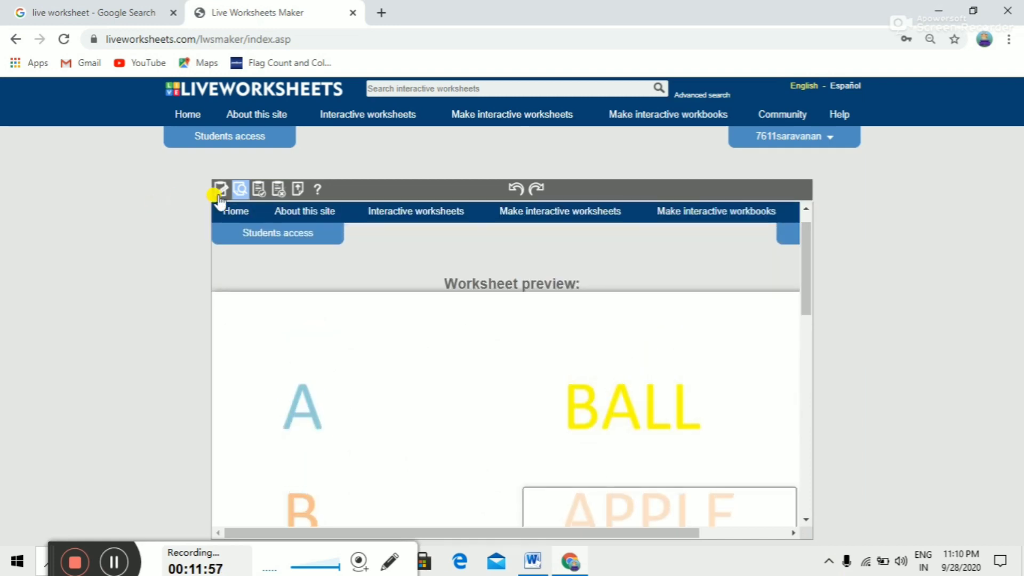
click(221, 189)
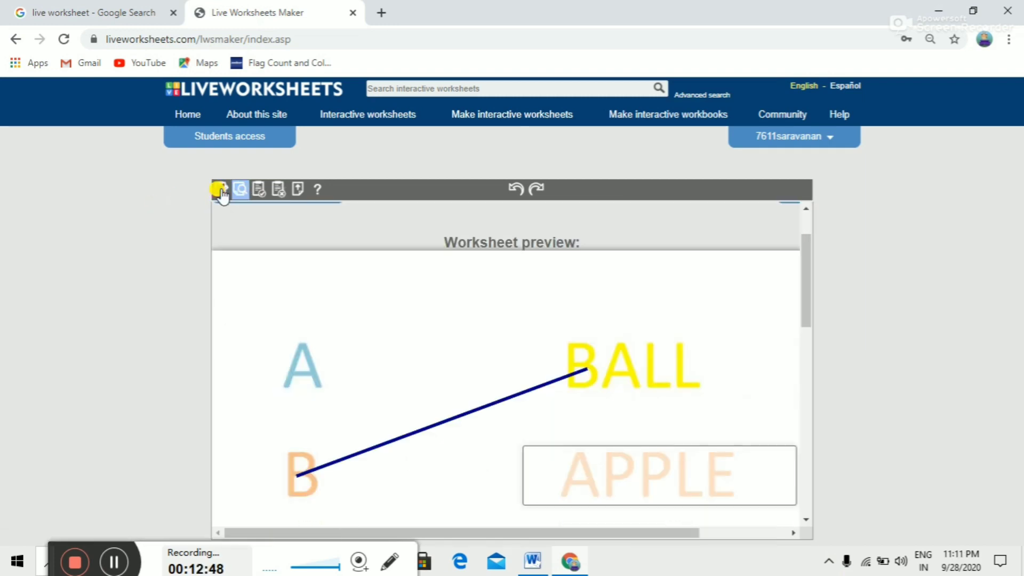
click(220, 190)
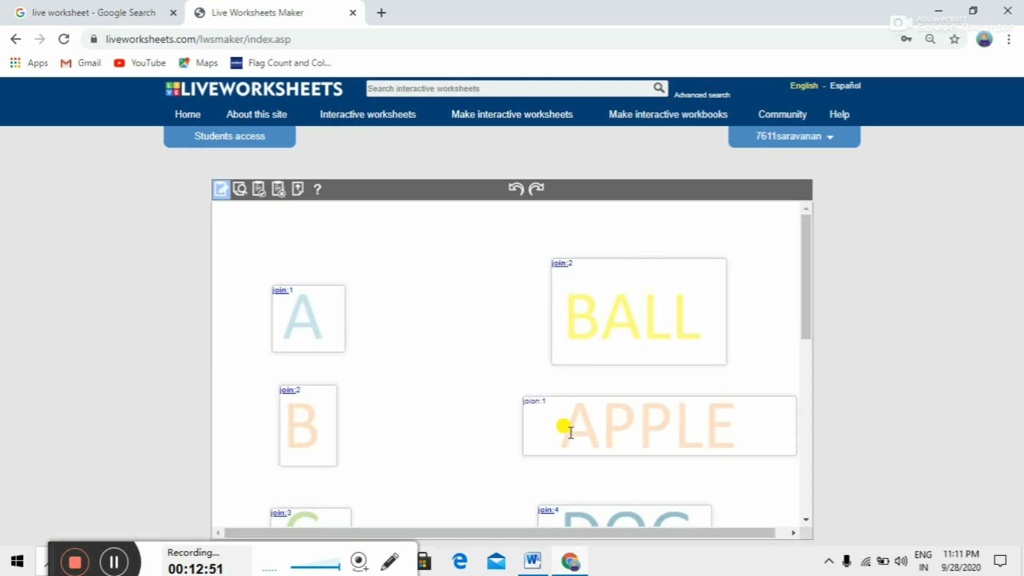
click(540, 401)
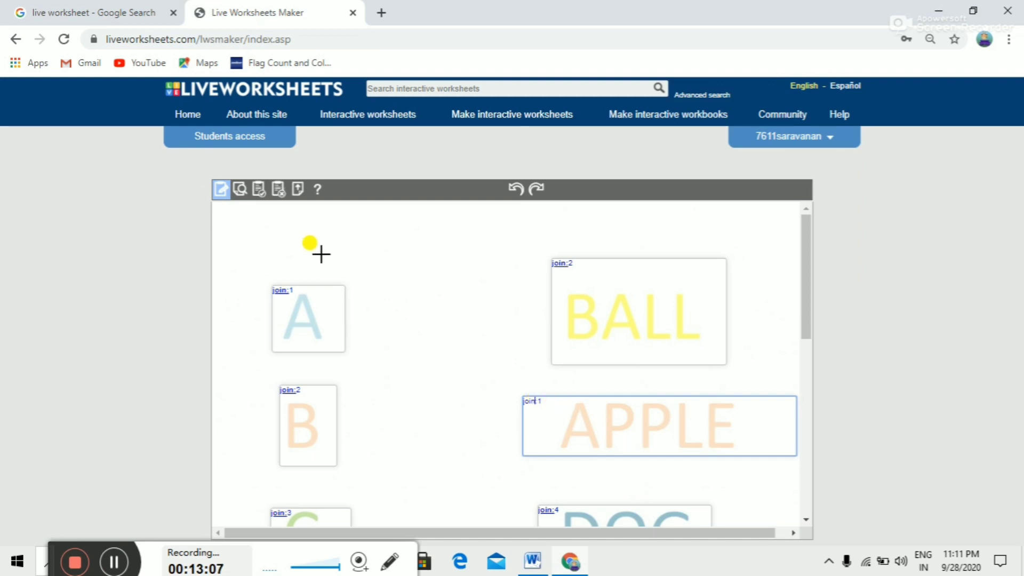
Preview the worksheet and draw matching lines from A to APPLE and from B to BALL
click(240, 192)
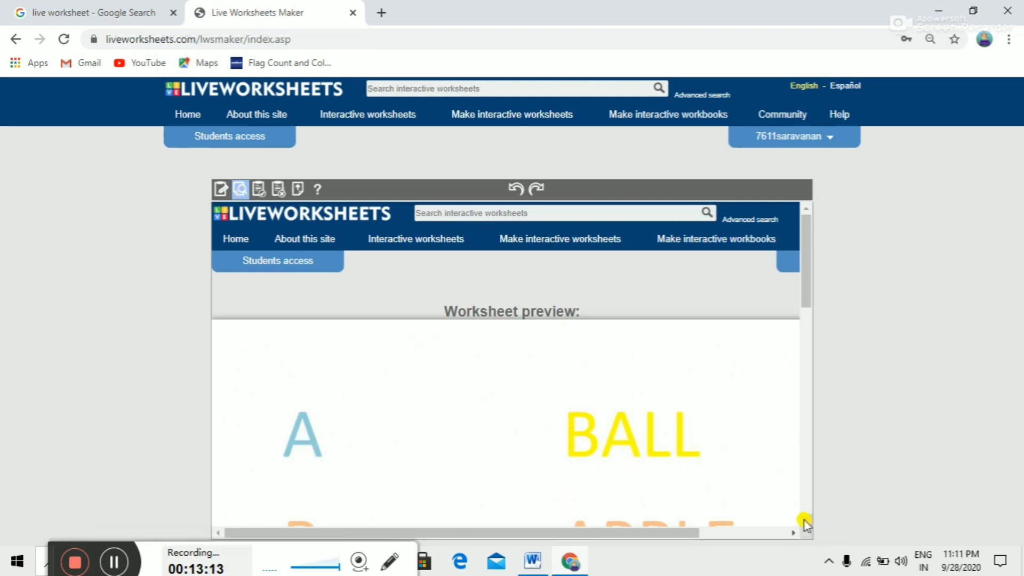
scroll(804, 522, down, 3)
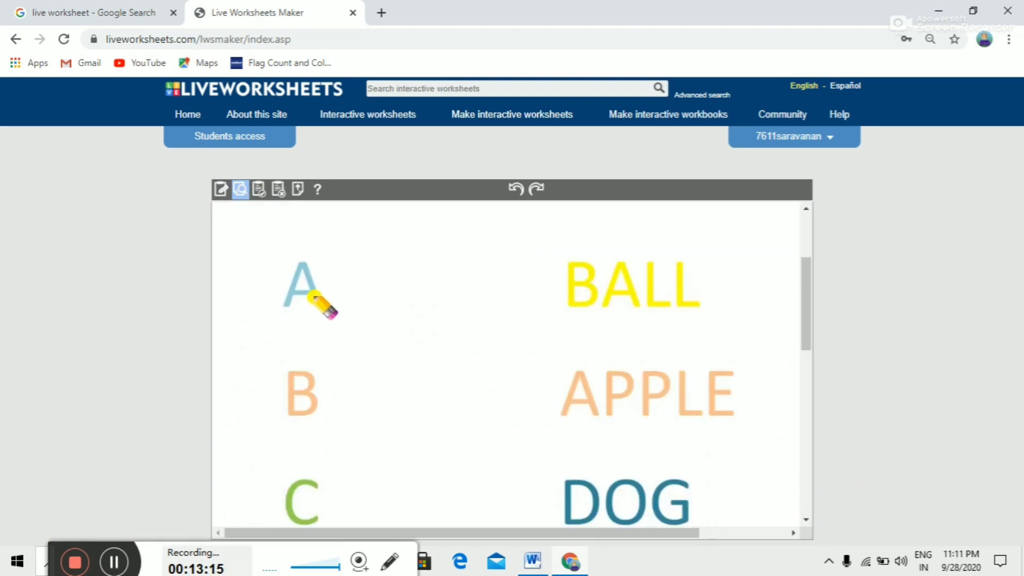
drag(313, 297, 593, 396)
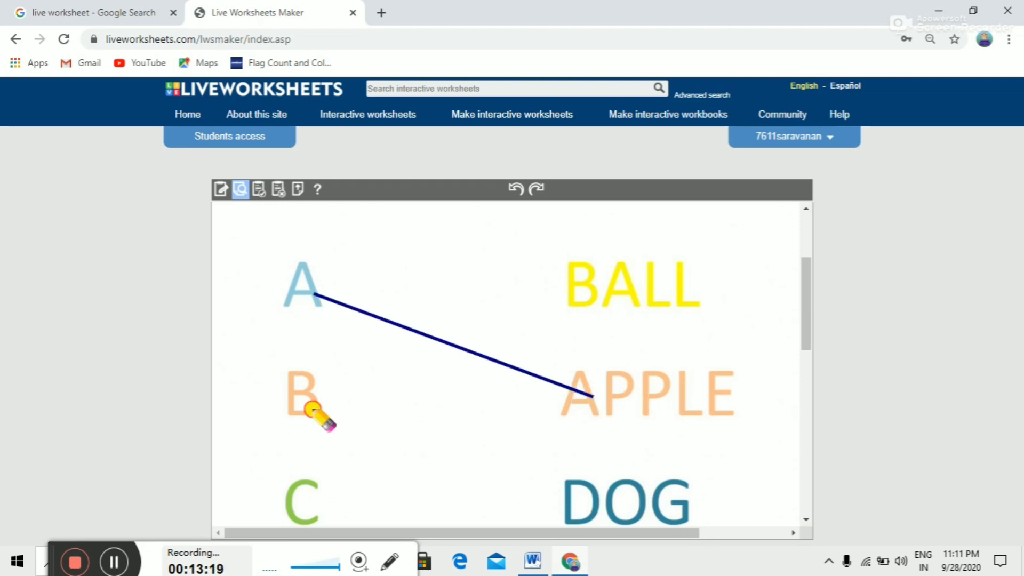
drag(312, 408, 624, 293)
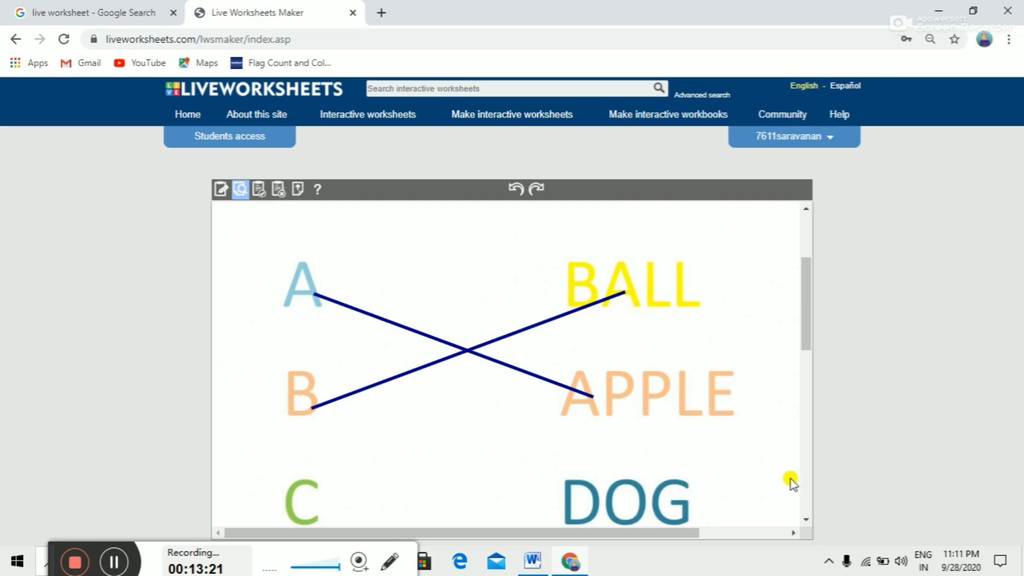
Draw matching lines from C to CAT and from D to DOG in the preview
click(806, 519)
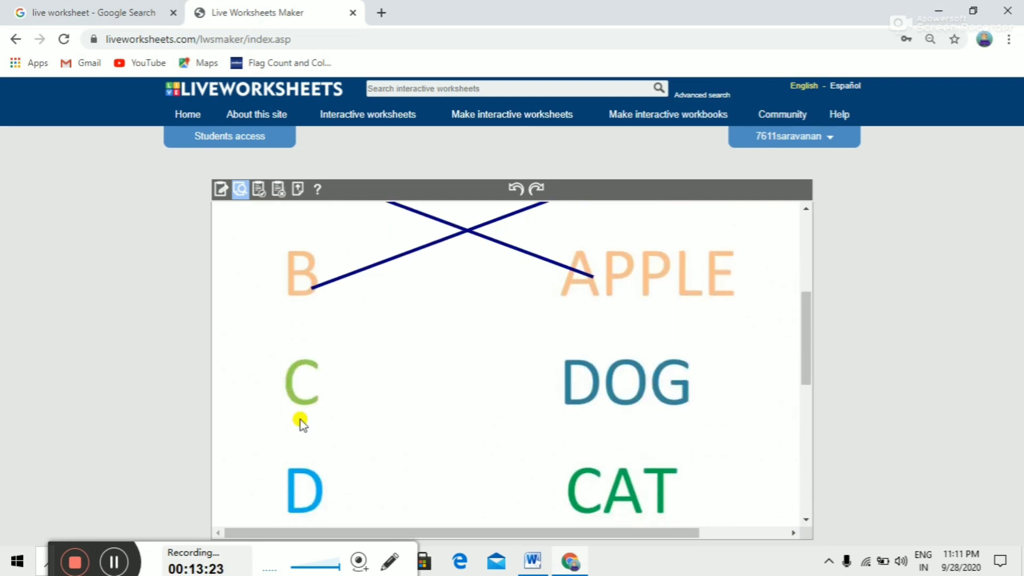
drag(303, 382, 616, 491)
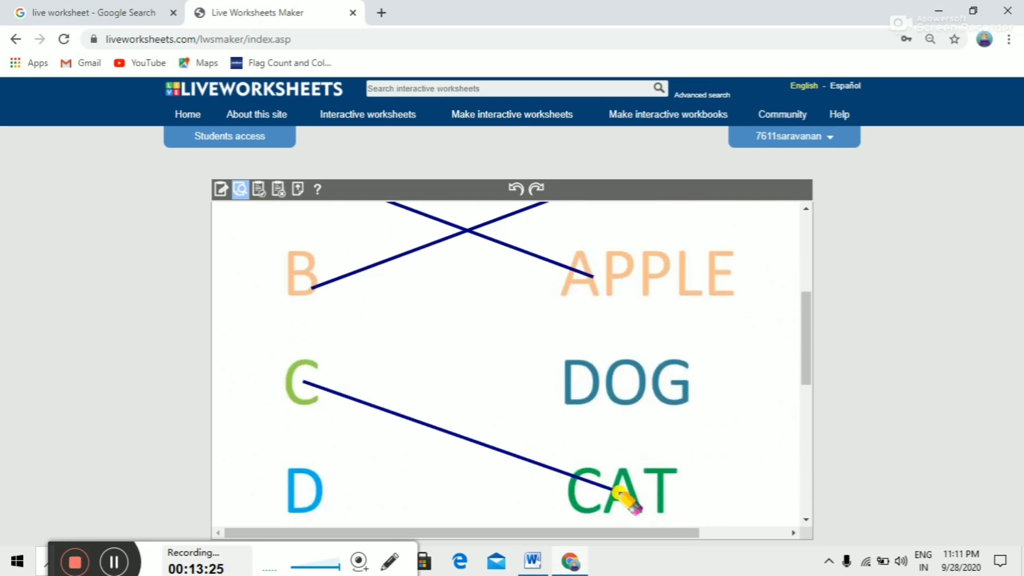
drag(311, 498, 619, 385)
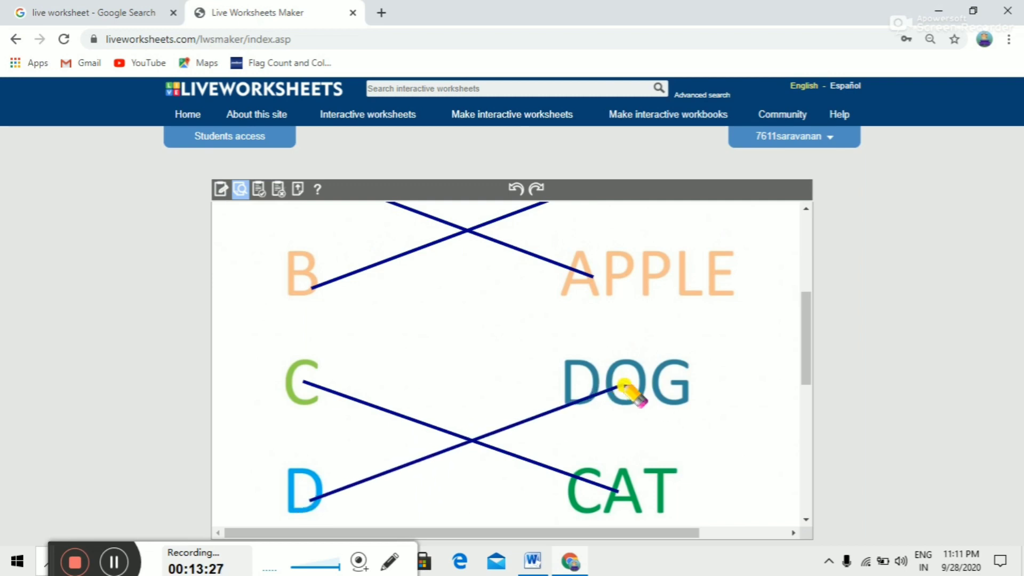
Draw matching lines from E to EAR and from F to FIVE in the preview
click(806, 519)
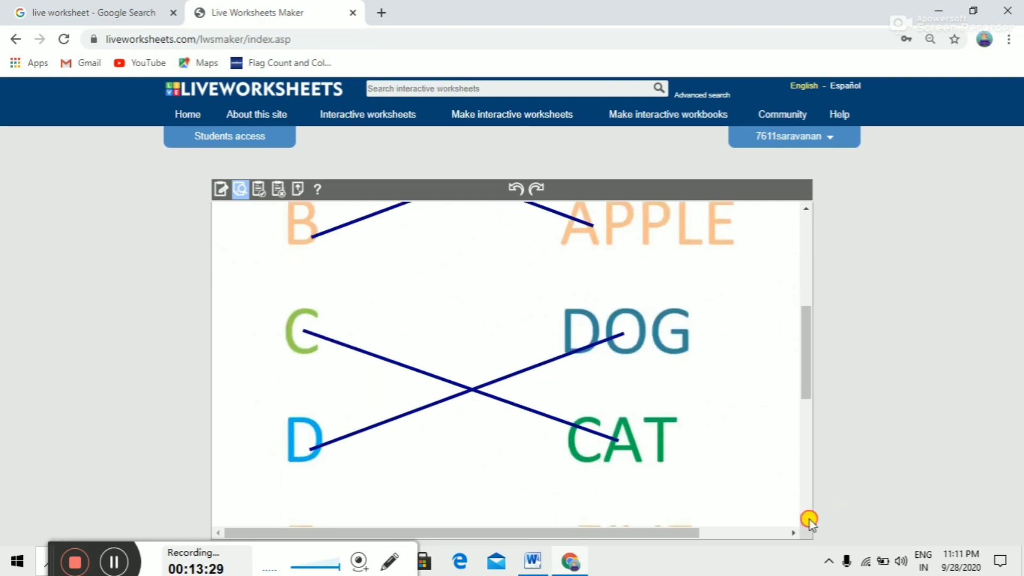
click(806, 519)
click(807, 519)
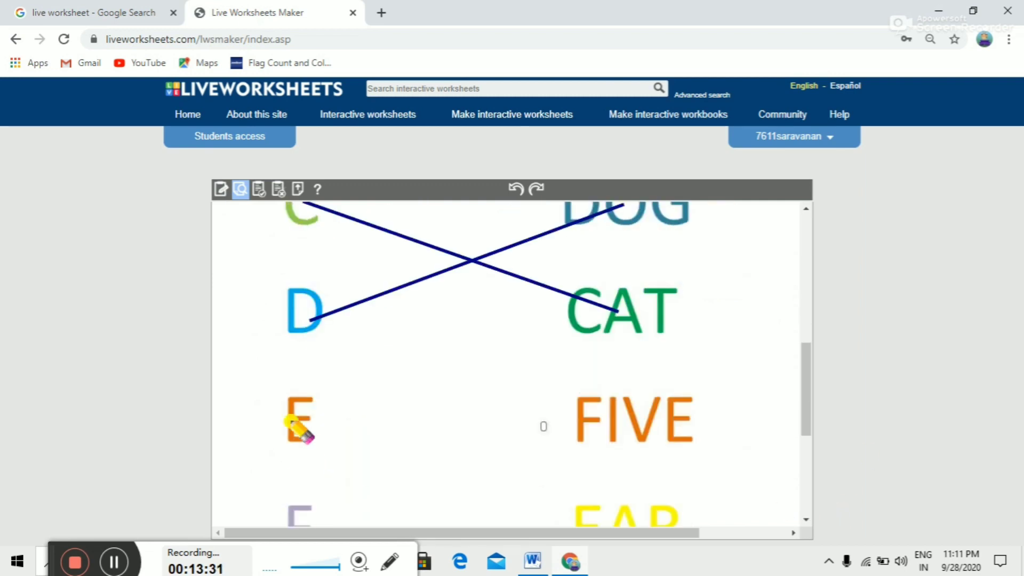
mouse_move(292, 421)
mouse_down()
mouse_move(578, 502)
mouse_move(601, 521)
mouse_up()
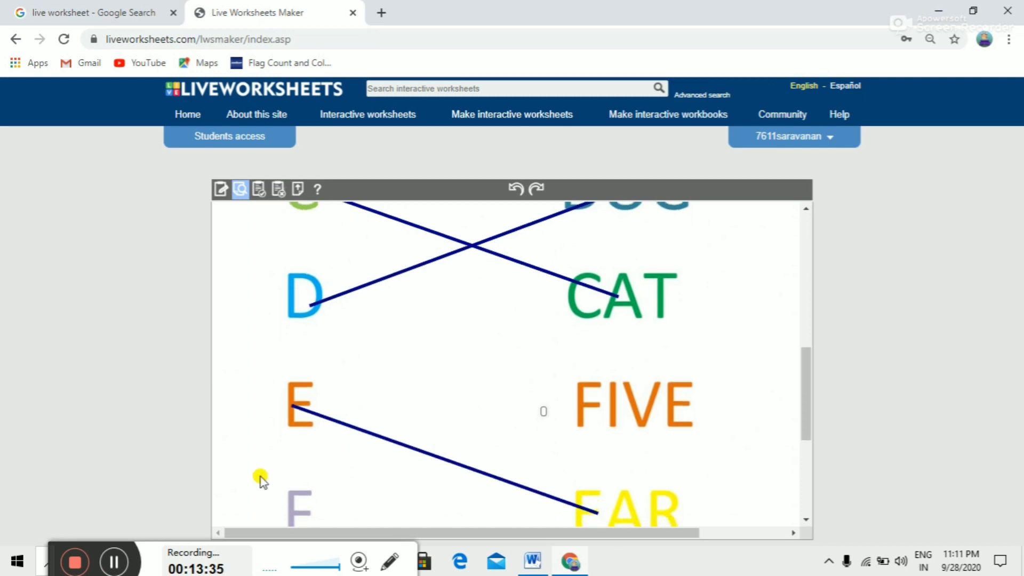
drag(292, 495, 621, 390)
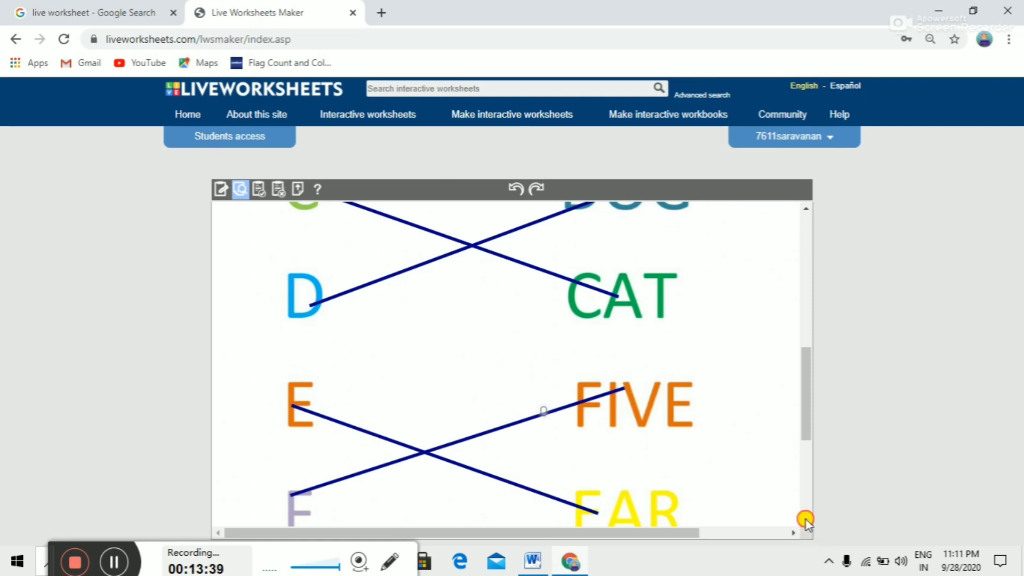
Finish the previewed worksheet, check the answers, and review the marking of all letter and word pairs
scroll(806, 528, down, 5)
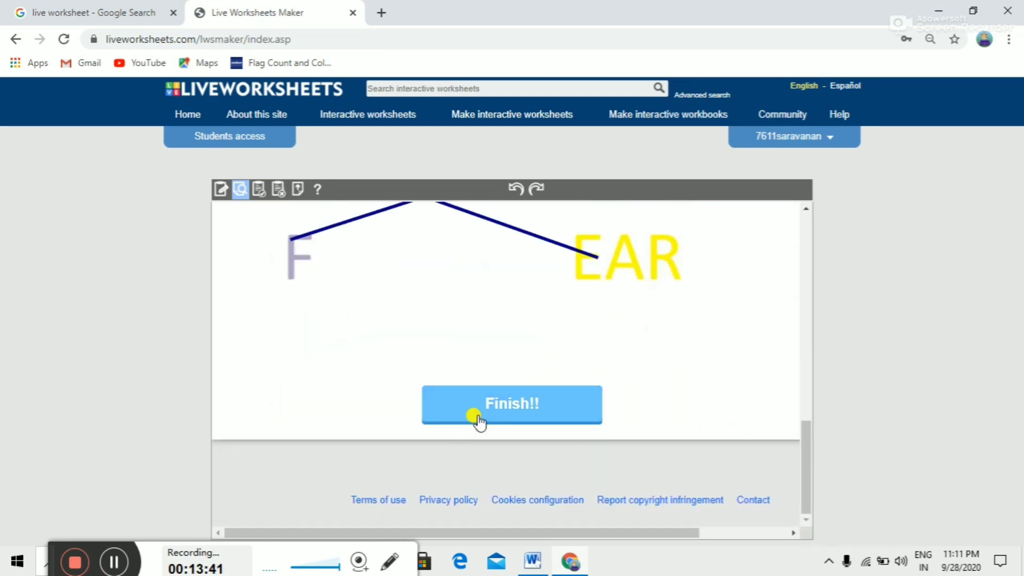
click(492, 406)
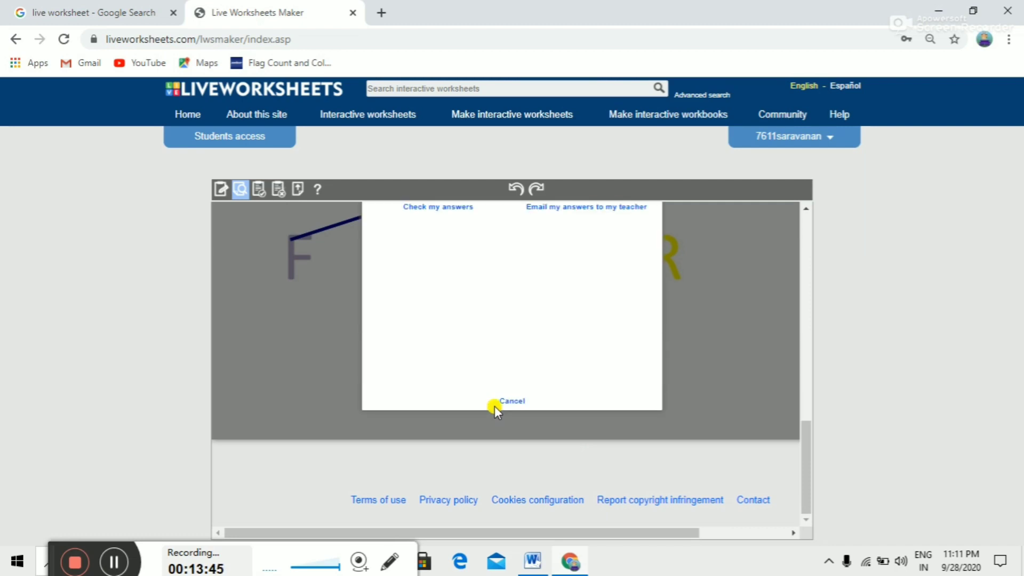
click(440, 211)
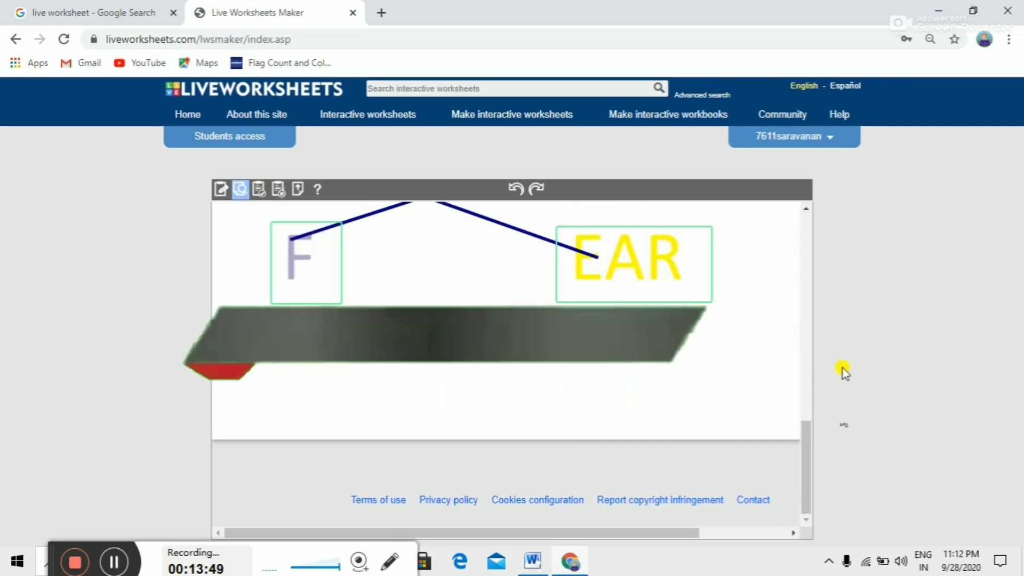
scroll(804, 213, up, 3)
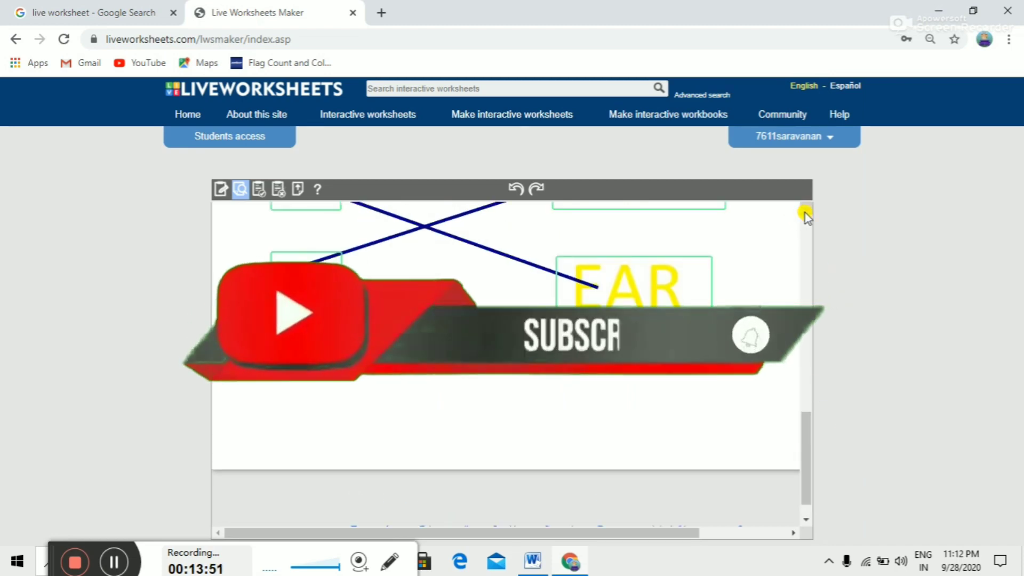
scroll(806, 215, up, 10)
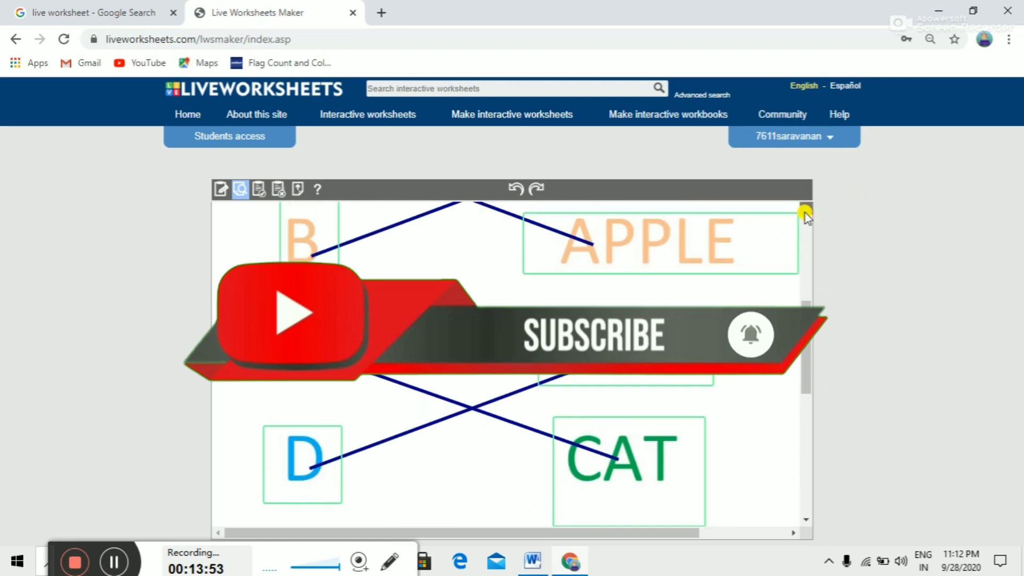
scroll(806, 216, up, 5)
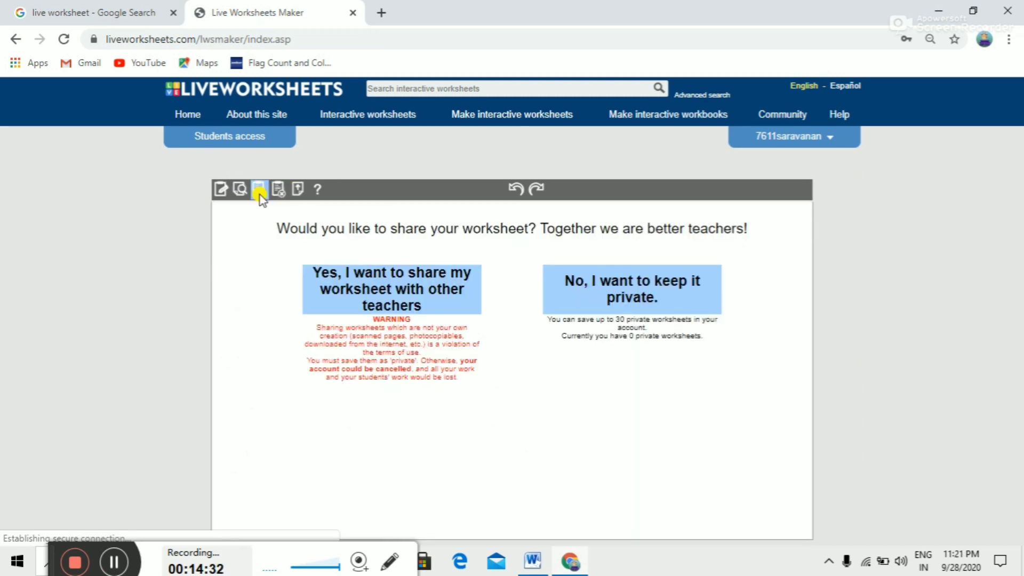
Choose to share the worksheet with other teachers and title it "Abcdef matching"
click(367, 303)
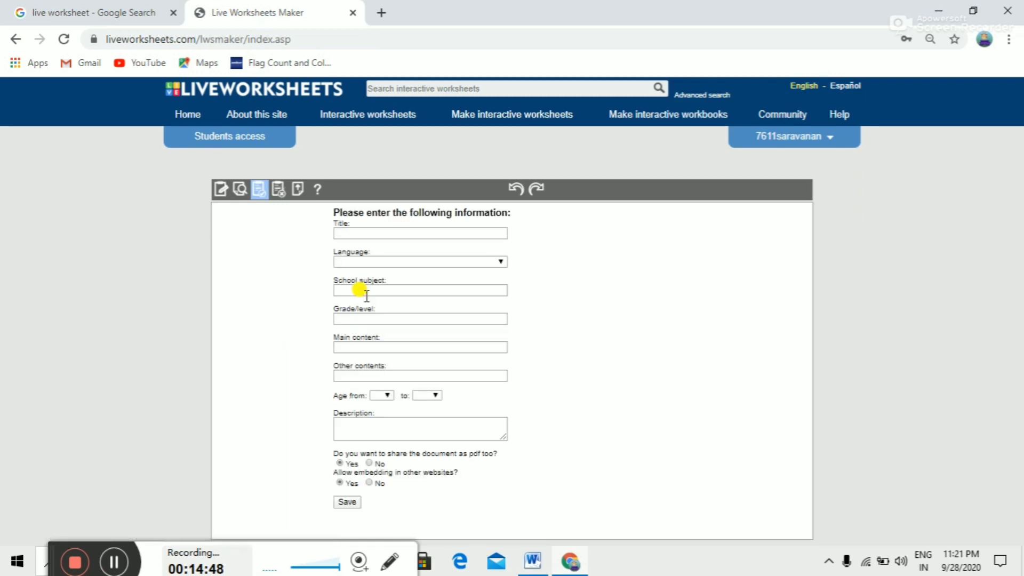
click(350, 233)
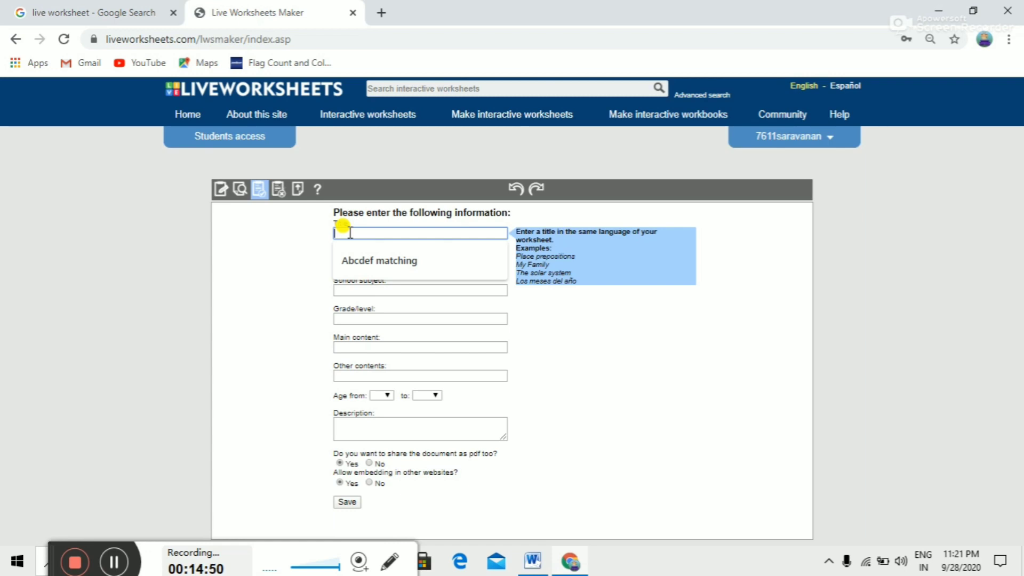
click(385, 261)
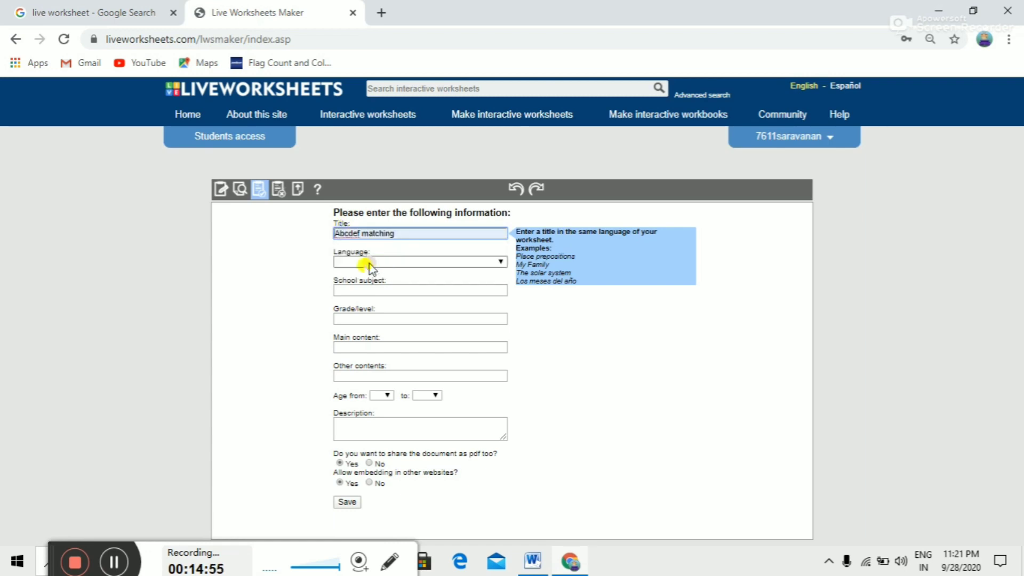
Set the worksheet's language to English and its school subject to "English language"
click(363, 265)
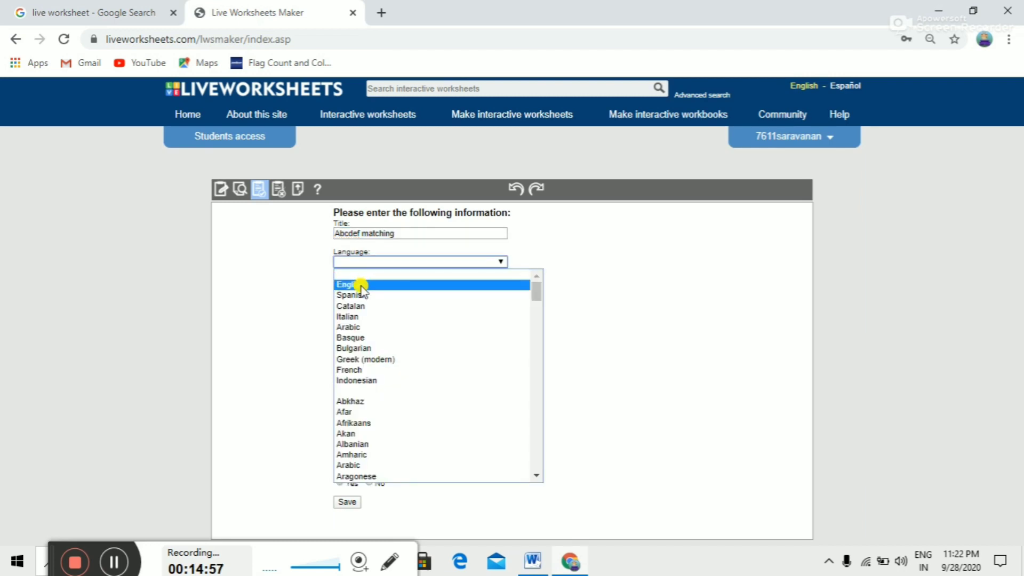
click(354, 283)
click(357, 290)
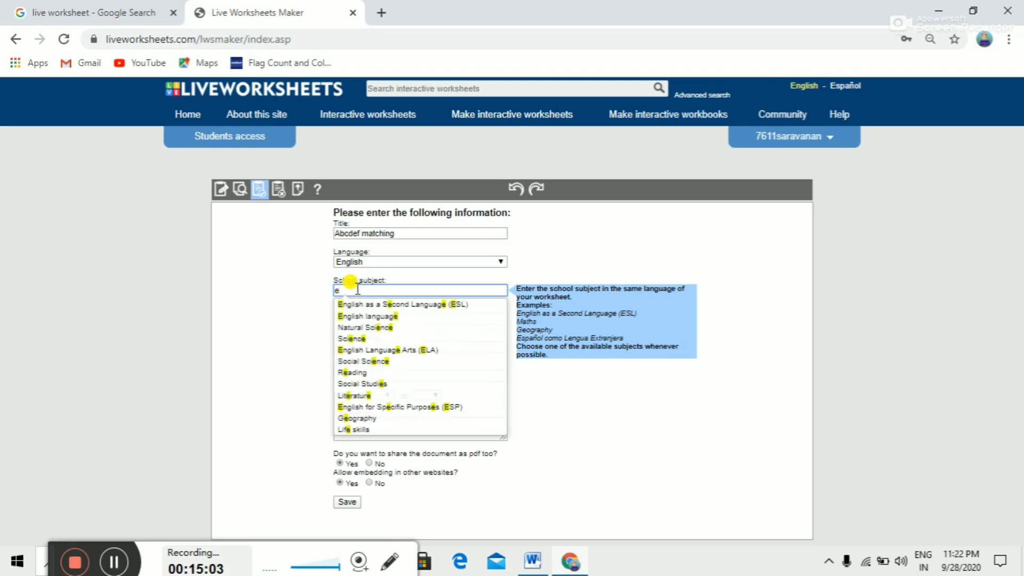
text(en)
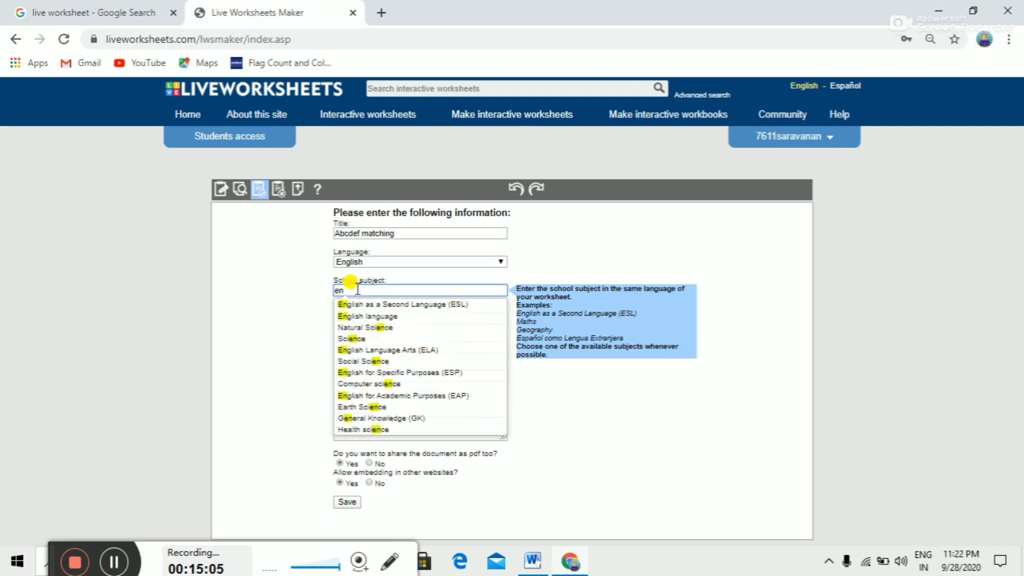
text(g)
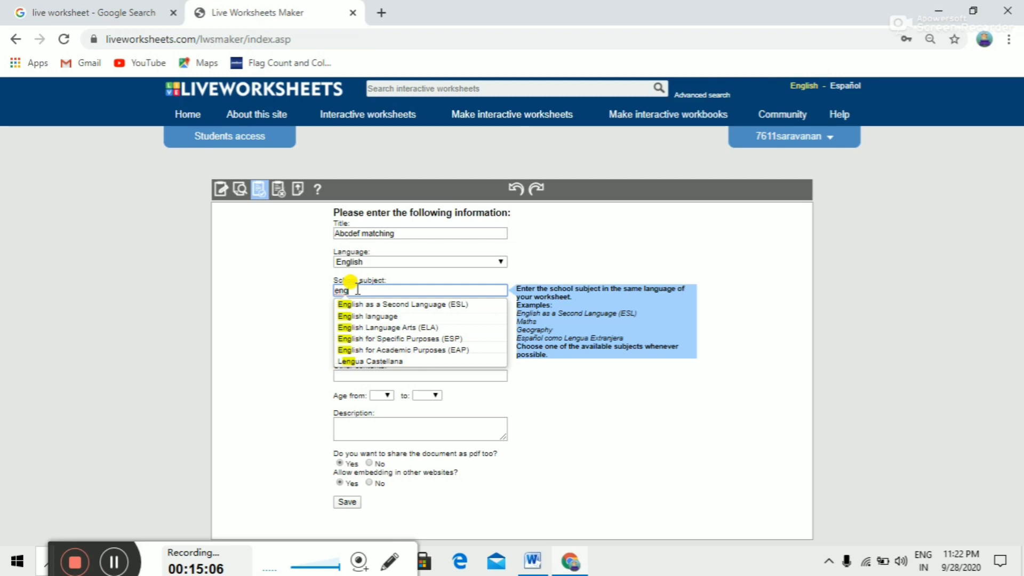
click(374, 317)
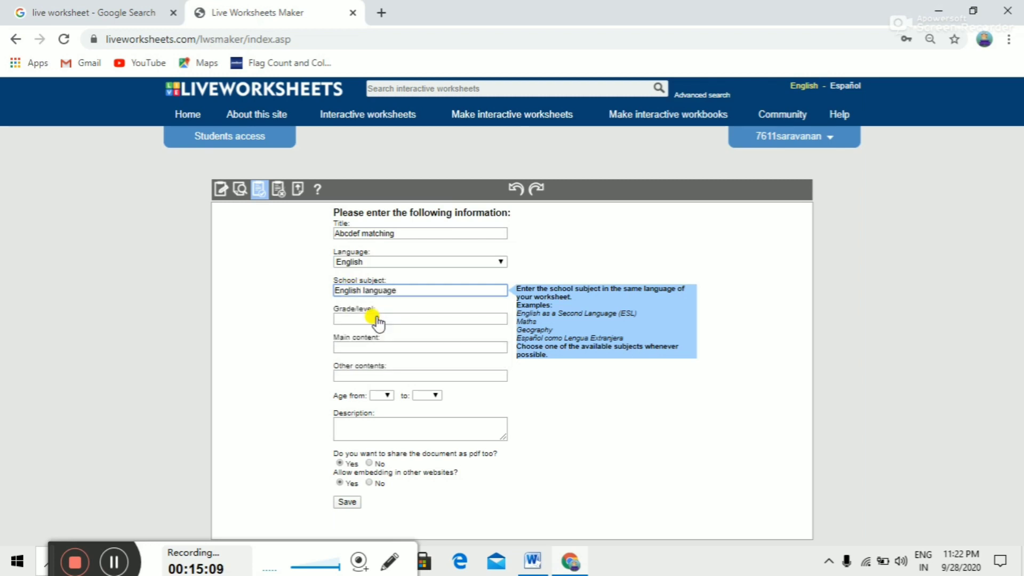
Set the grade/level to 1, the main content to "English" and the age range from 3 to 5
click(365, 322)
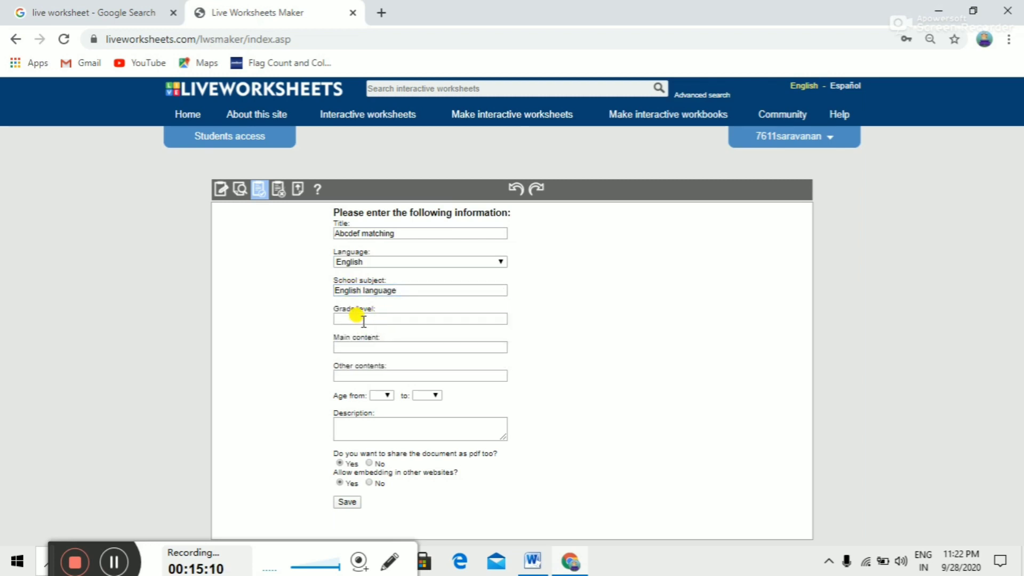
click(362, 320)
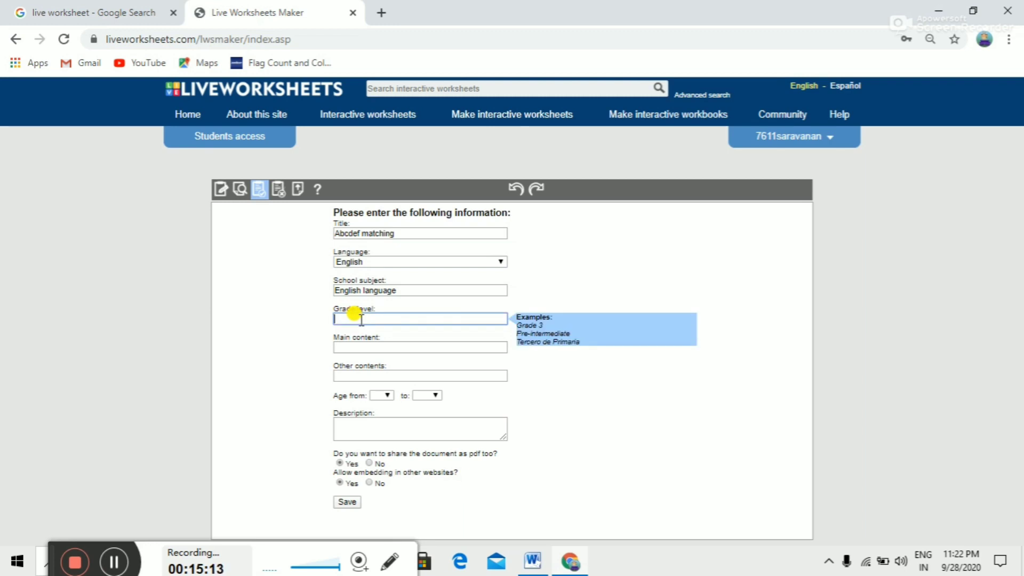
click(362, 348)
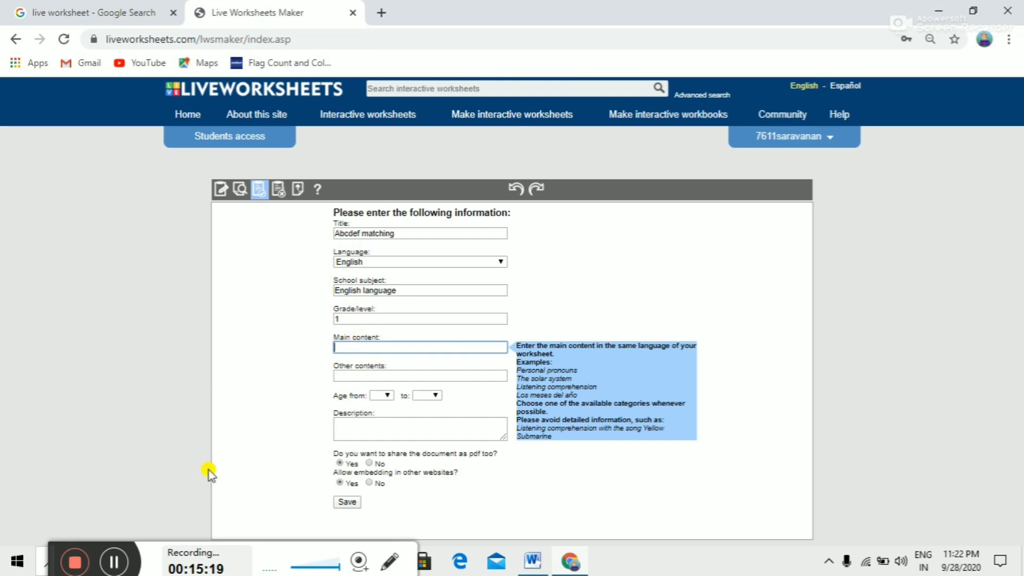
click(114, 561)
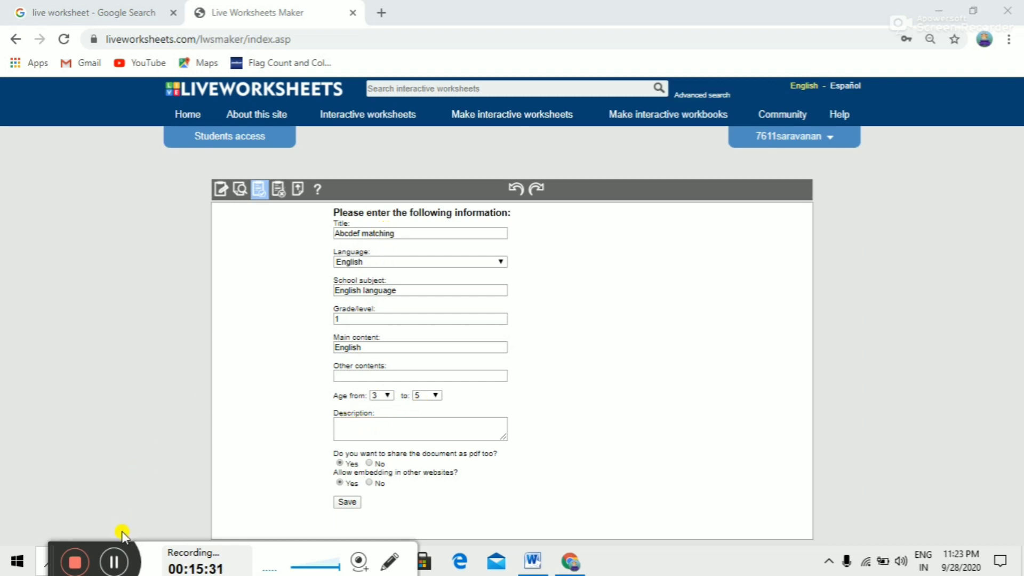
Describe the worksheet as "Abcdef matching english", allow sharing it as a PDF, and save it
click(117, 561)
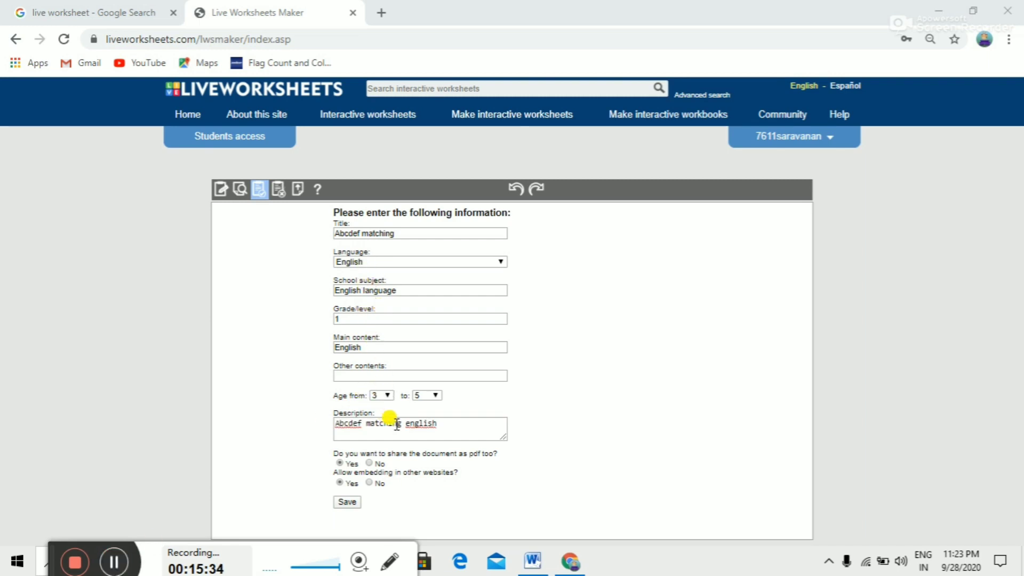
click(340, 463)
click(346, 502)
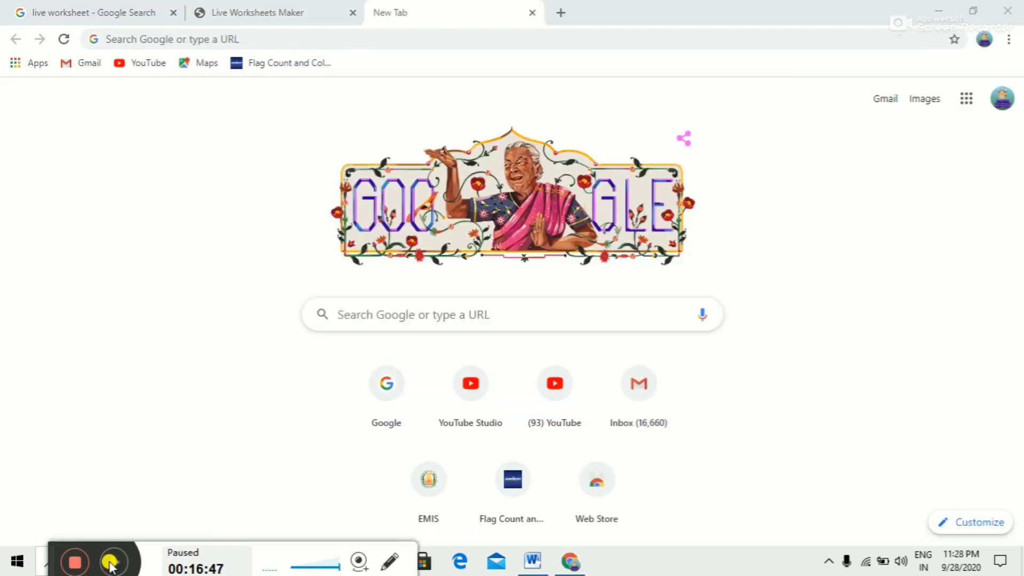
click(109, 564)
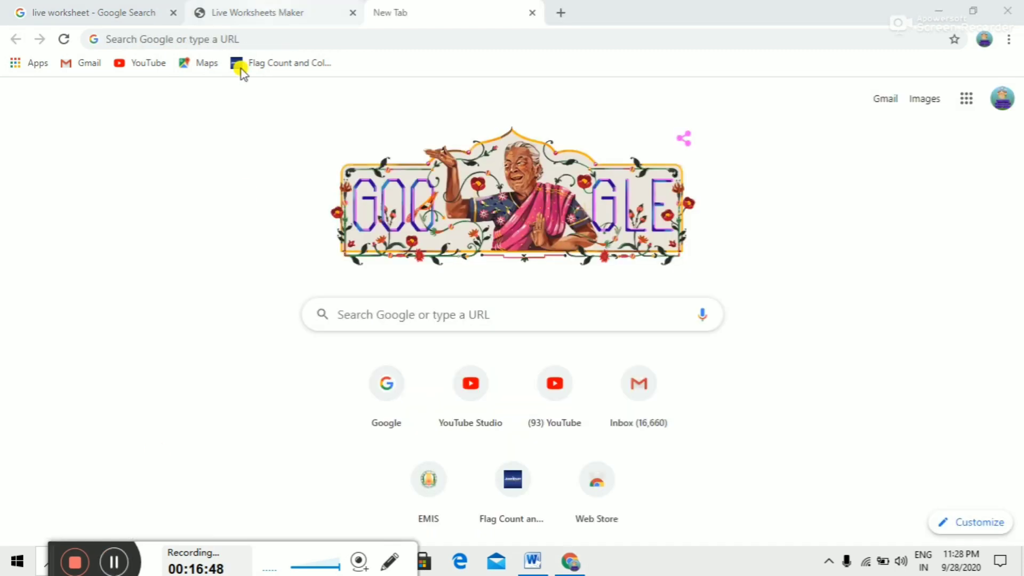
right_click(236, 39)
click(262, 140)
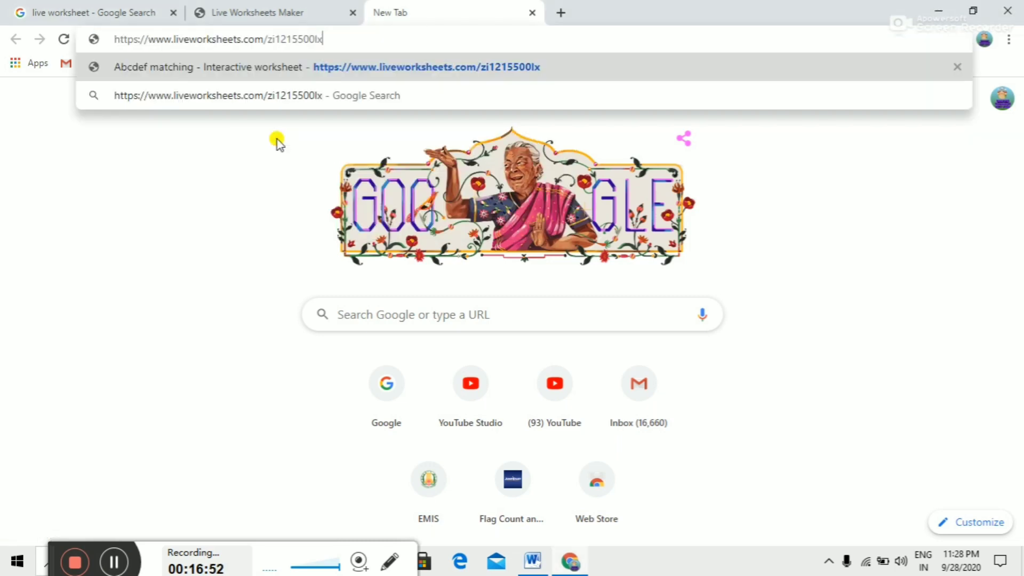
key(Return)
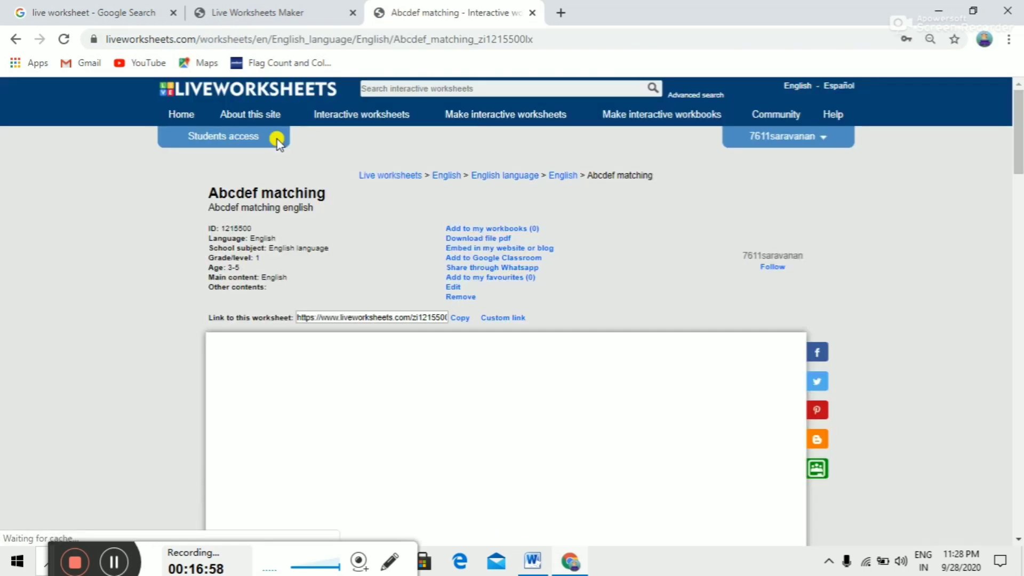
Draw answer lines on the published worksheet from A to APPLE and from B to DOG
scroll(308, 171, down, 5)
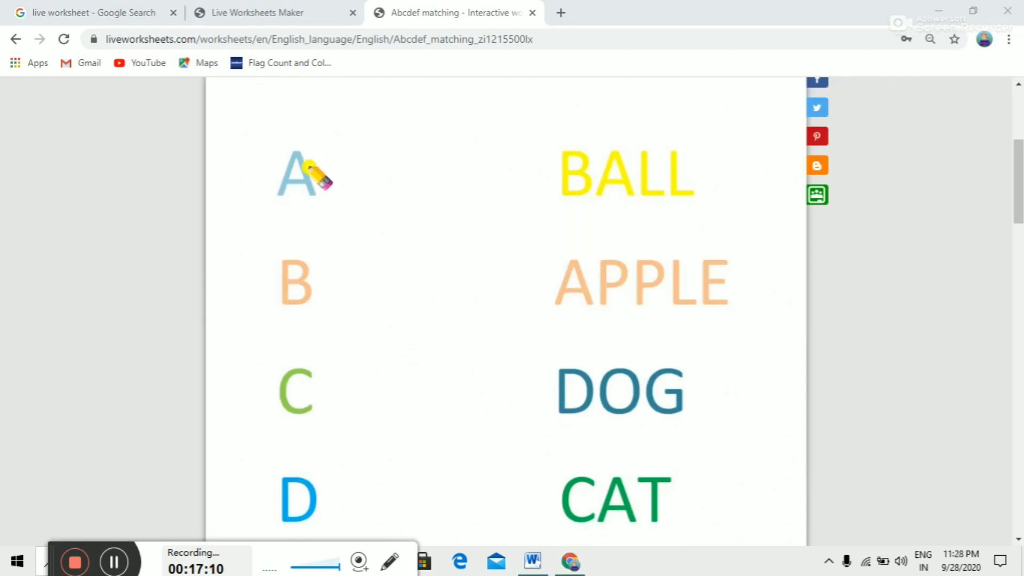
drag(307, 170, 598, 302)
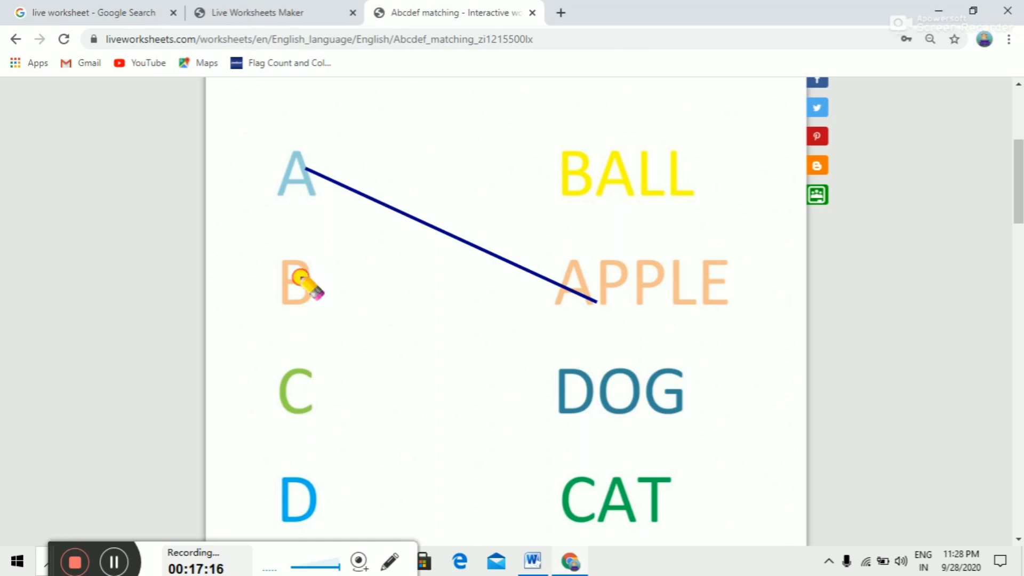
drag(303, 279, 579, 412)
drag(495, 362, 622, 414)
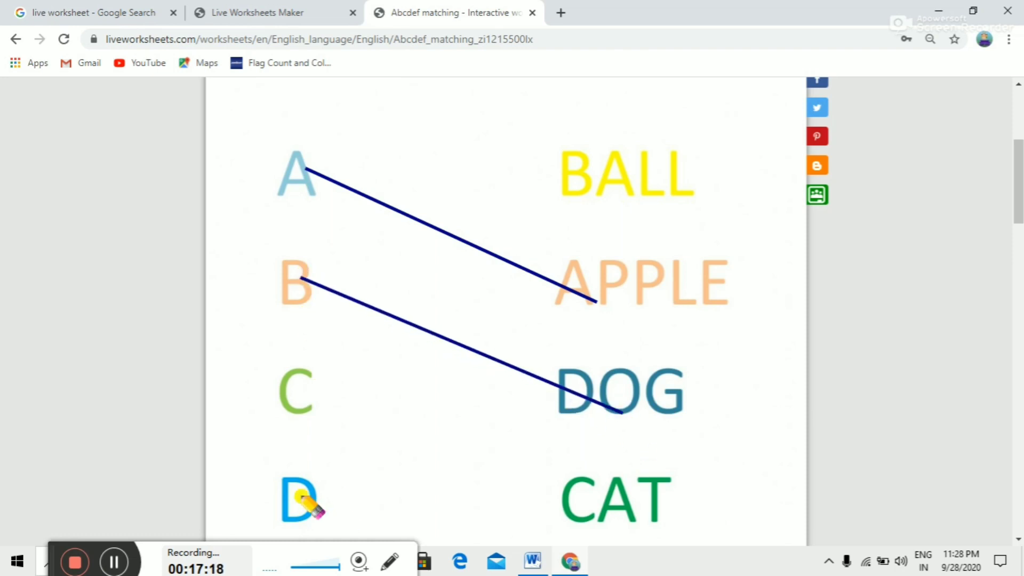
Draw answer lines on the worksheet from C to CAT and from D to DOG
drag(302, 390, 663, 528)
scroll(663, 528, down, 1)
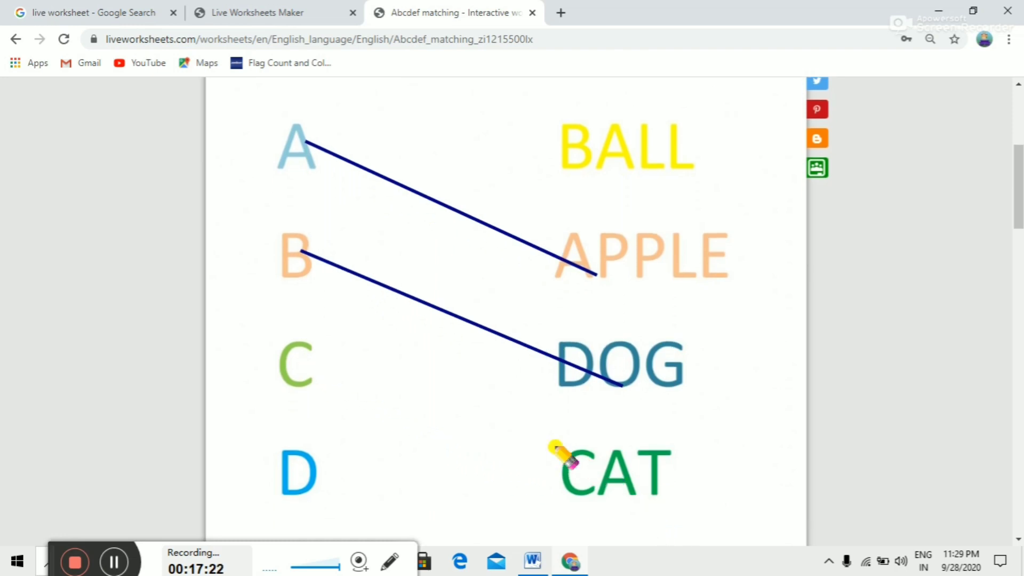
mouse_move(302, 367)
mouse_down()
mouse_move(475, 424)
mouse_move(613, 496)
mouse_up()
drag(315, 472, 579, 370)
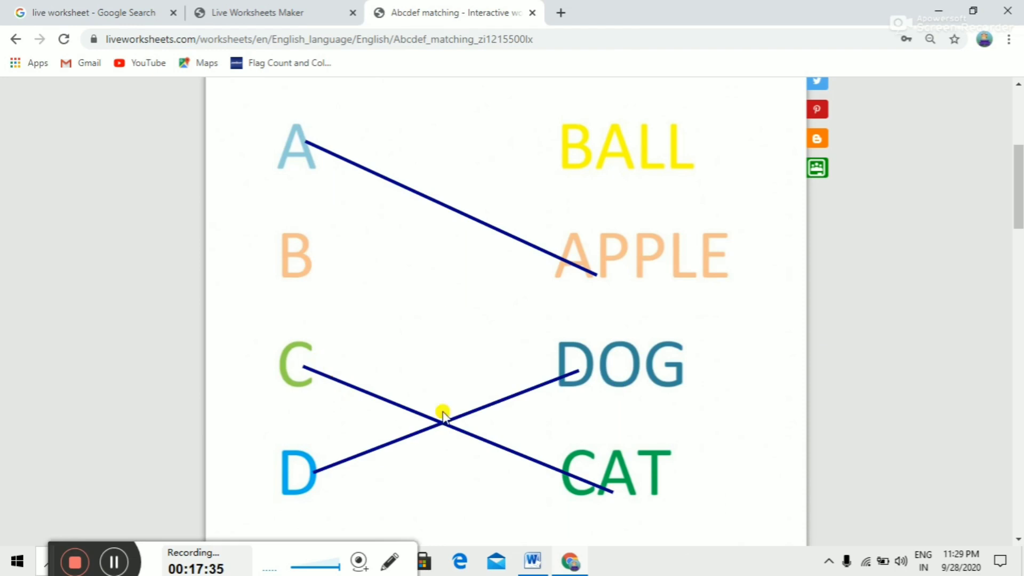